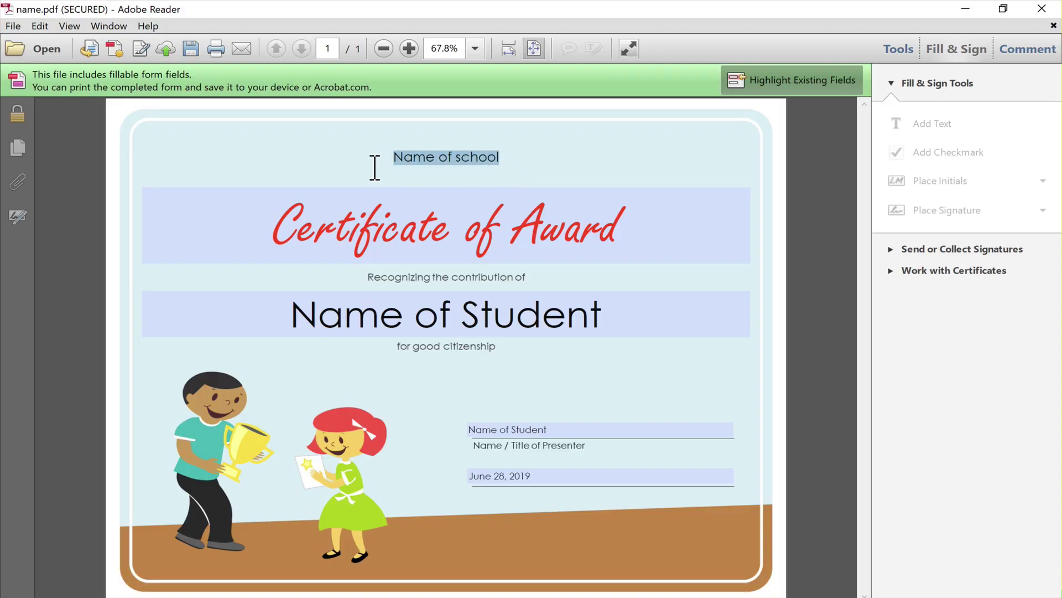
Enter 'Change this' as the school line and extend the award title with 'to somehting'.
text(Change this)
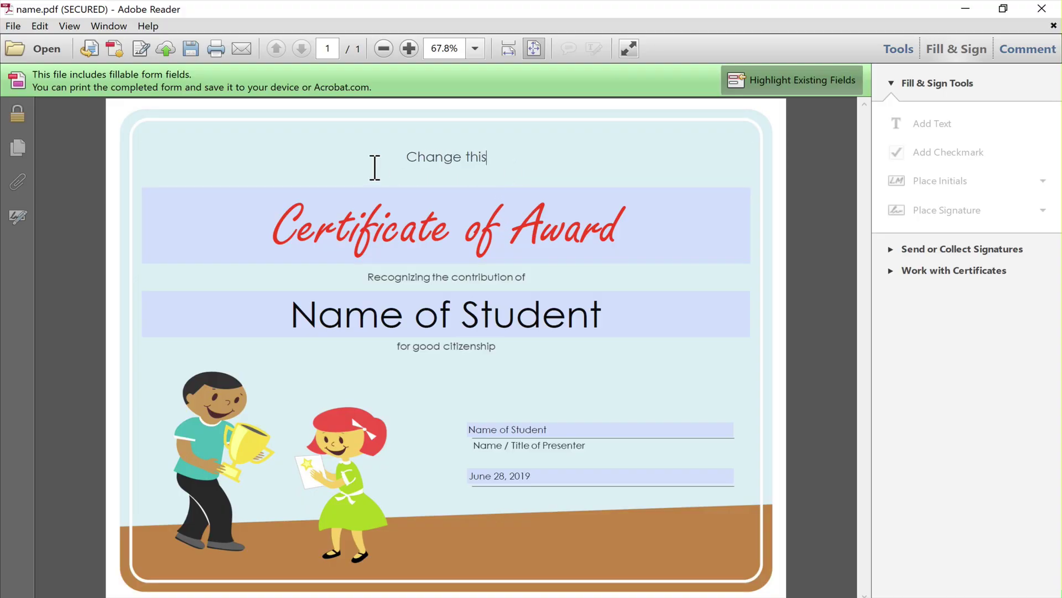
click(642, 235)
text(to somehting)
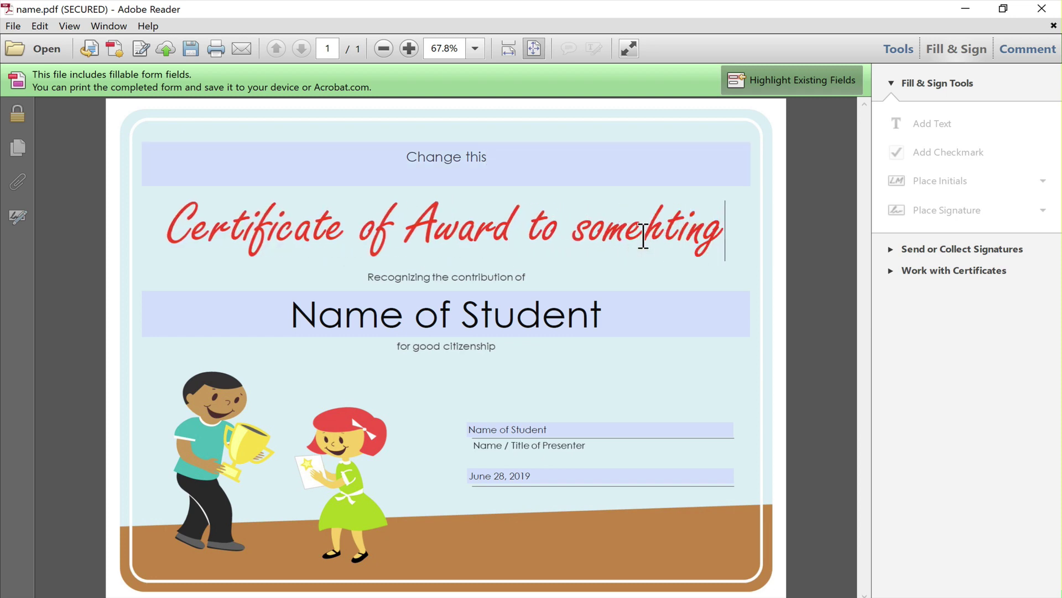
Replace the student name placeholder with the student's name, check the linked lower field, and visit the date field.
double_click(315, 332)
drag(315, 332, 673, 332)
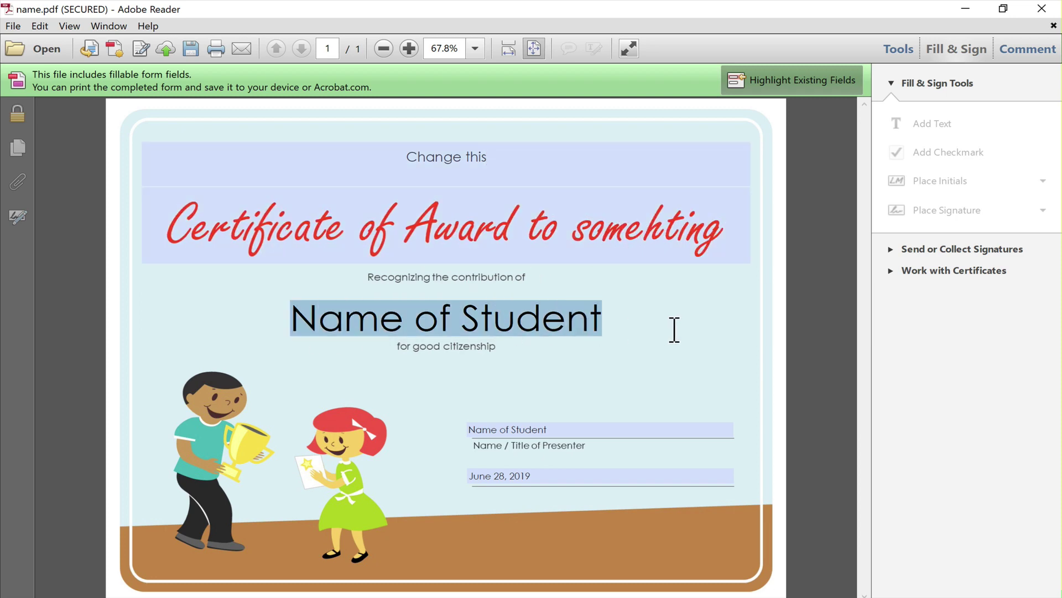
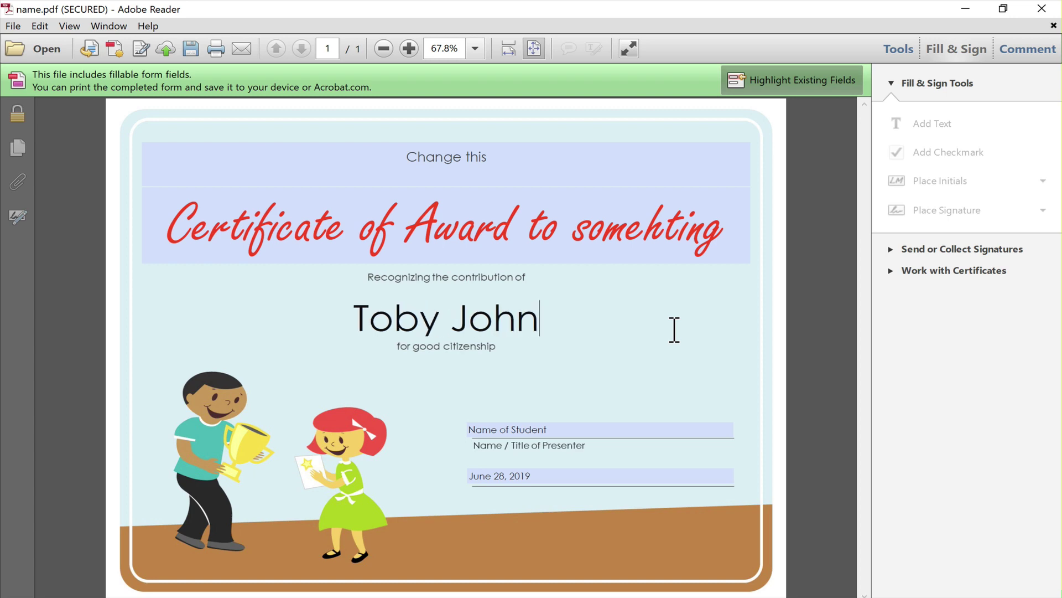
click(703, 368)
click(531, 430)
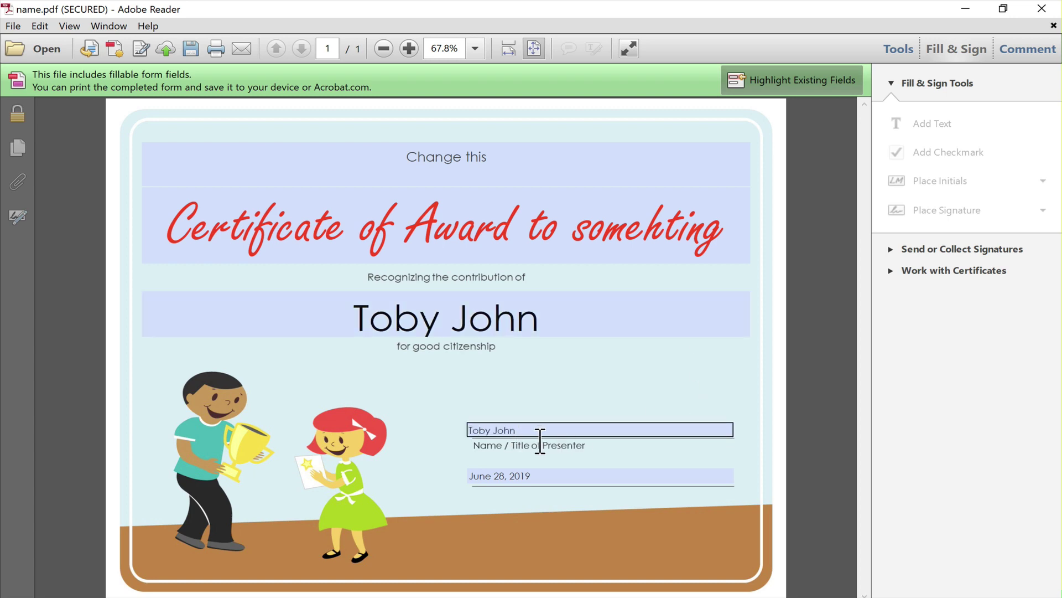
click(554, 480)
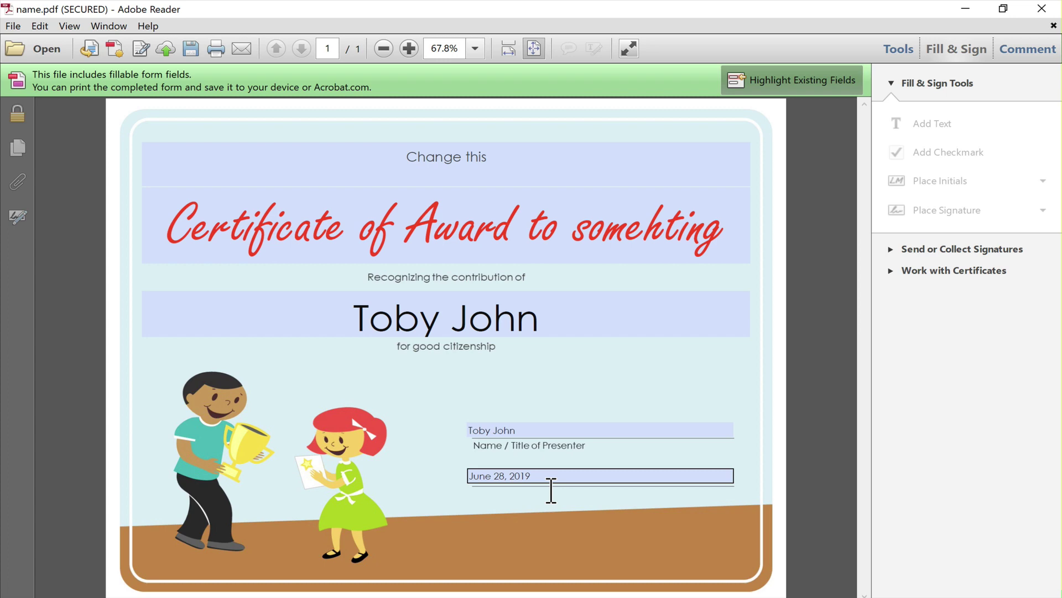
click(477, 371)
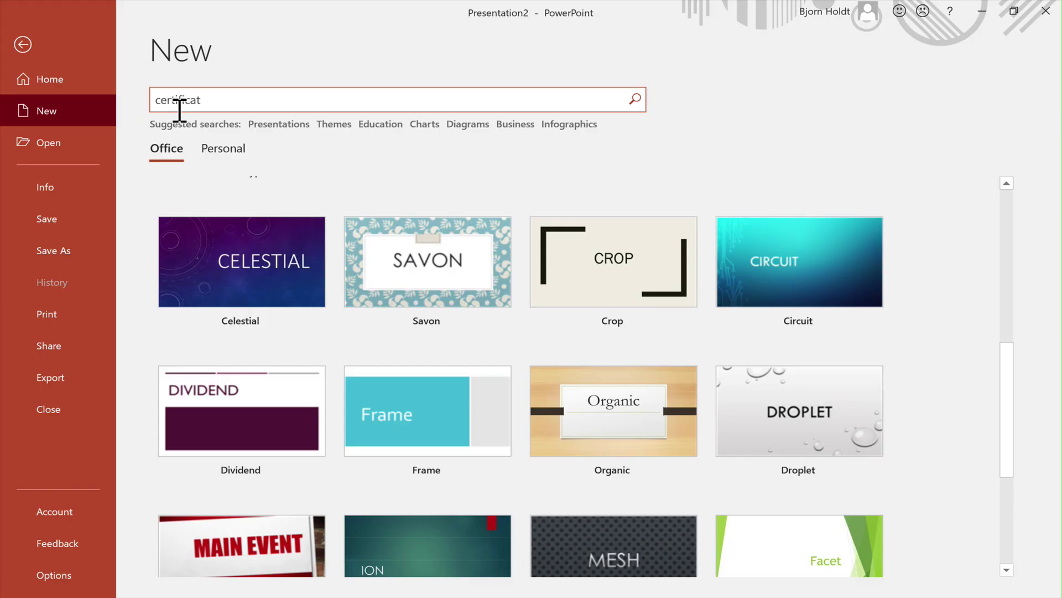
Search the PowerPoint templates for 'certificate'.
text(e)
key(Return)
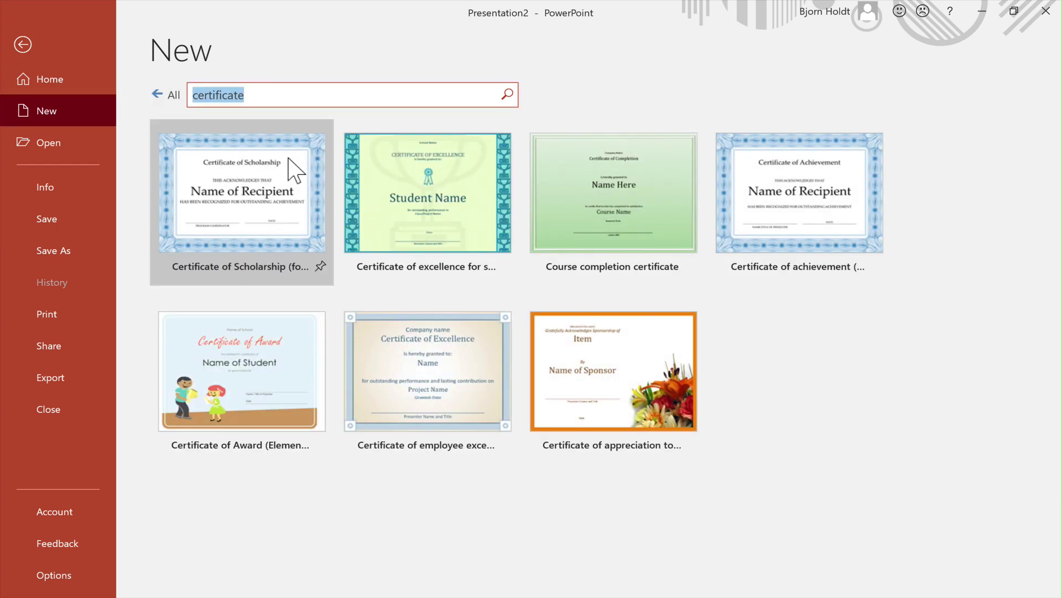
Create a Certificate of Award presentation, make the student name a form field, and make the title single-line.
double_click(291, 383)
click(623, 39)
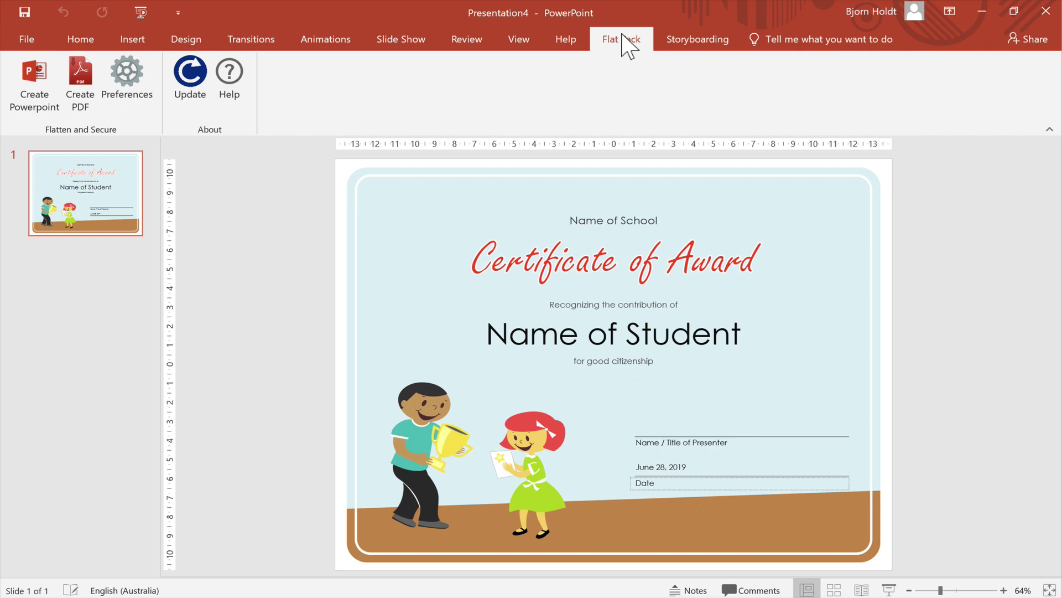
click(567, 337)
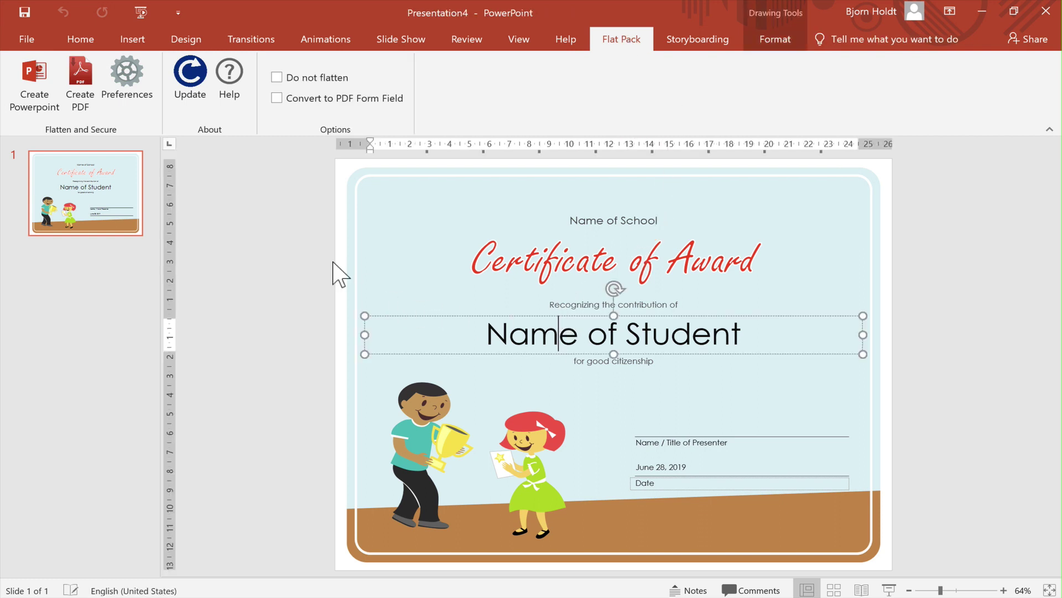
click(306, 101)
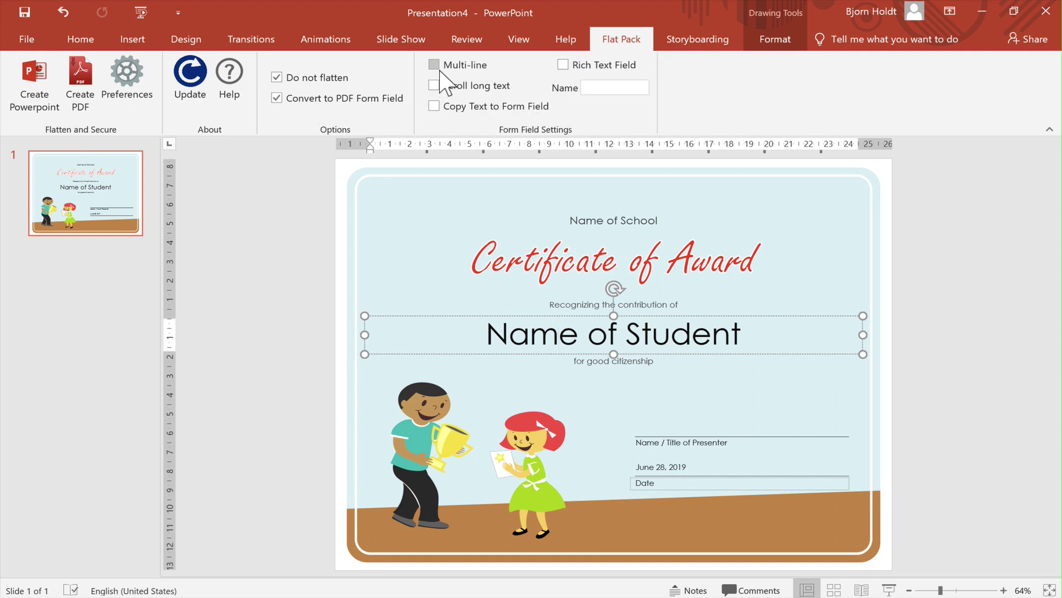
click(568, 273)
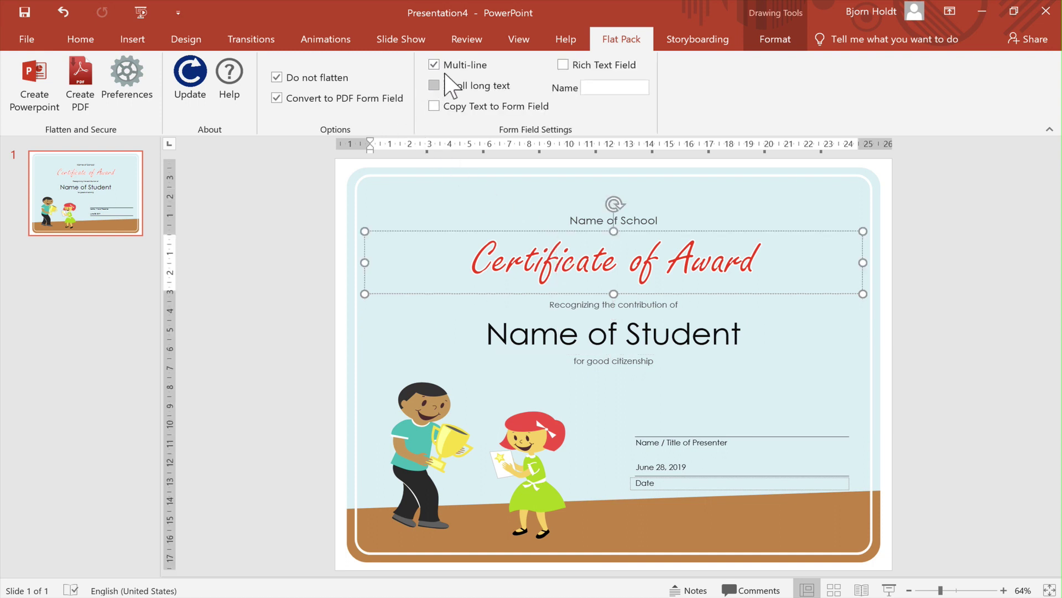
click(450, 70)
Make the school name box a taller PDF form field, select the date box, and export a fillable PDF.
click(605, 230)
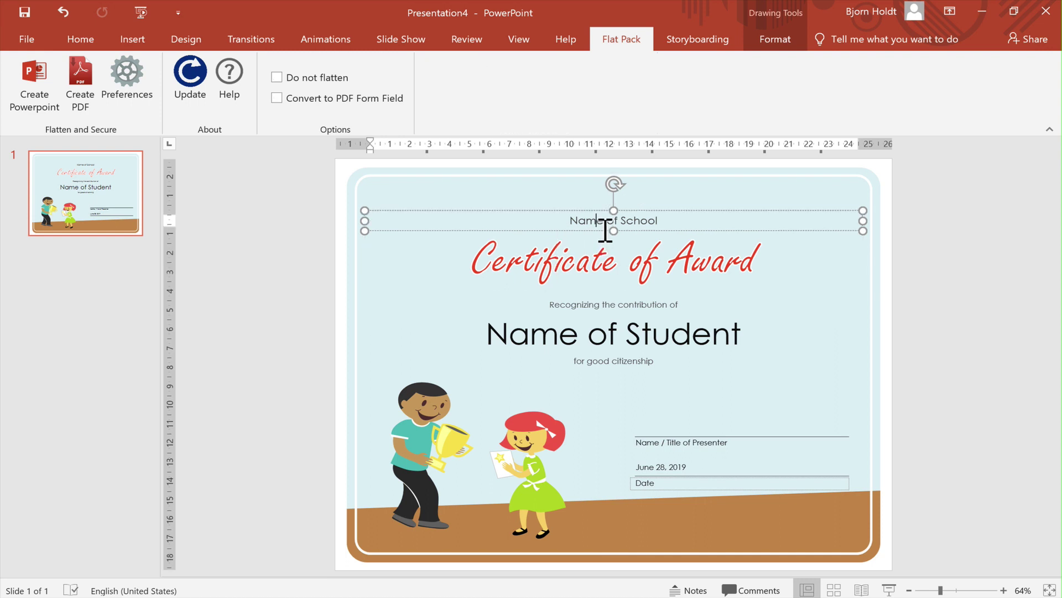
click(371, 100)
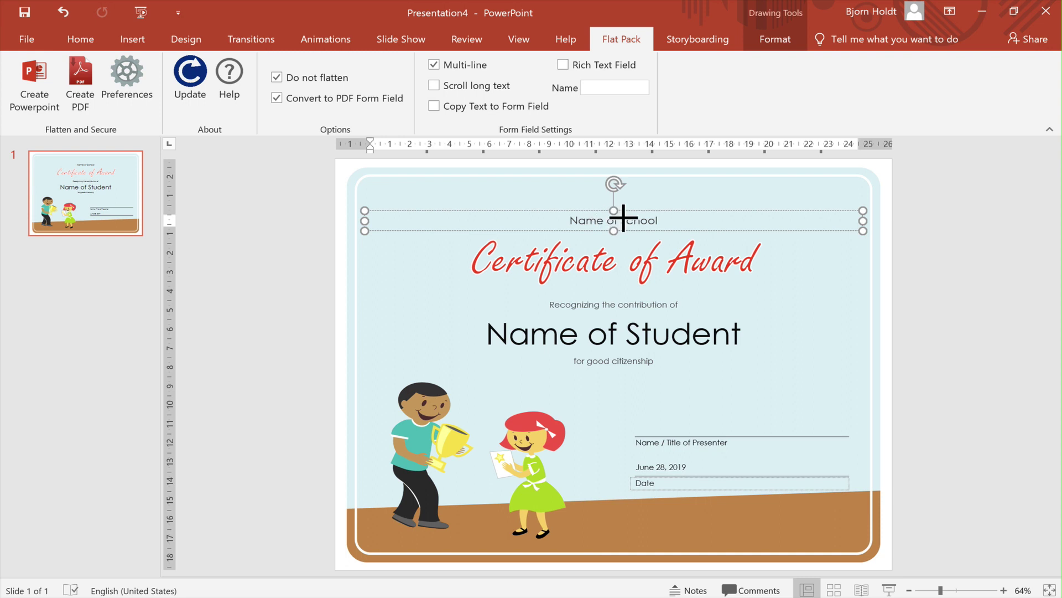
drag(614, 211, 618, 203)
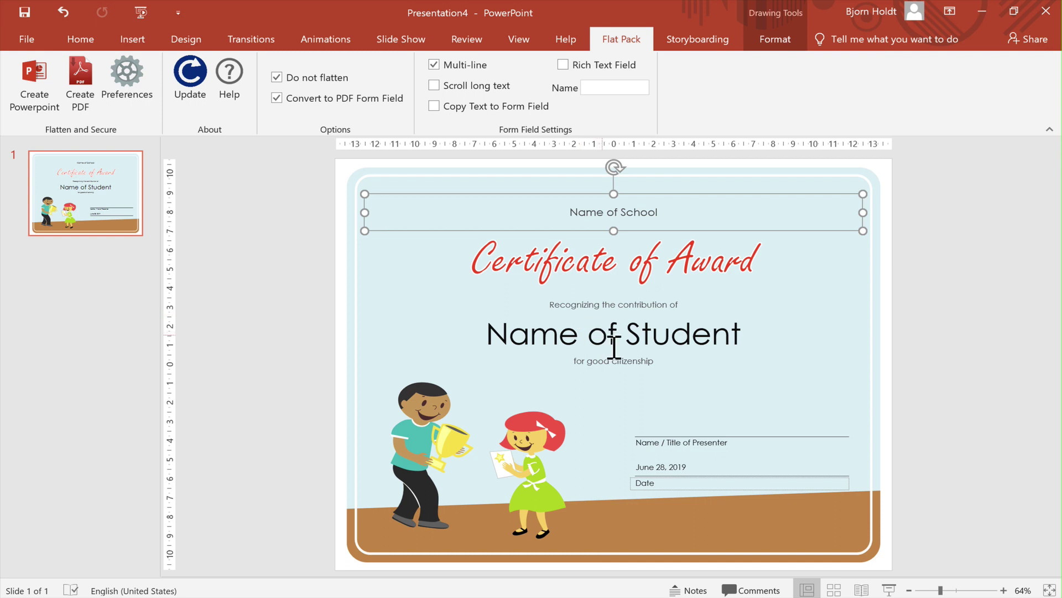
click(675, 475)
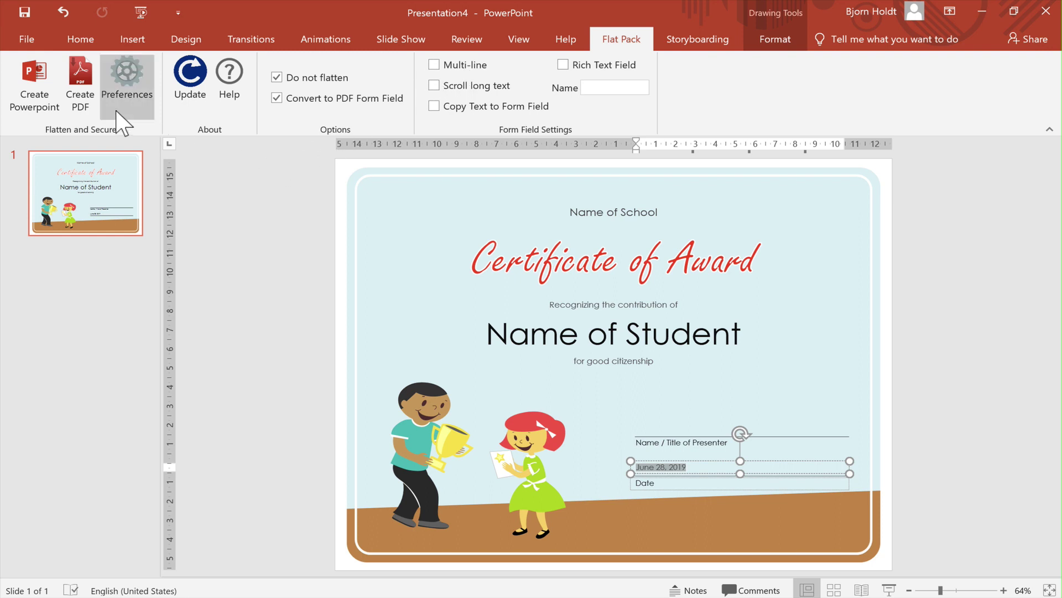
click(77, 99)
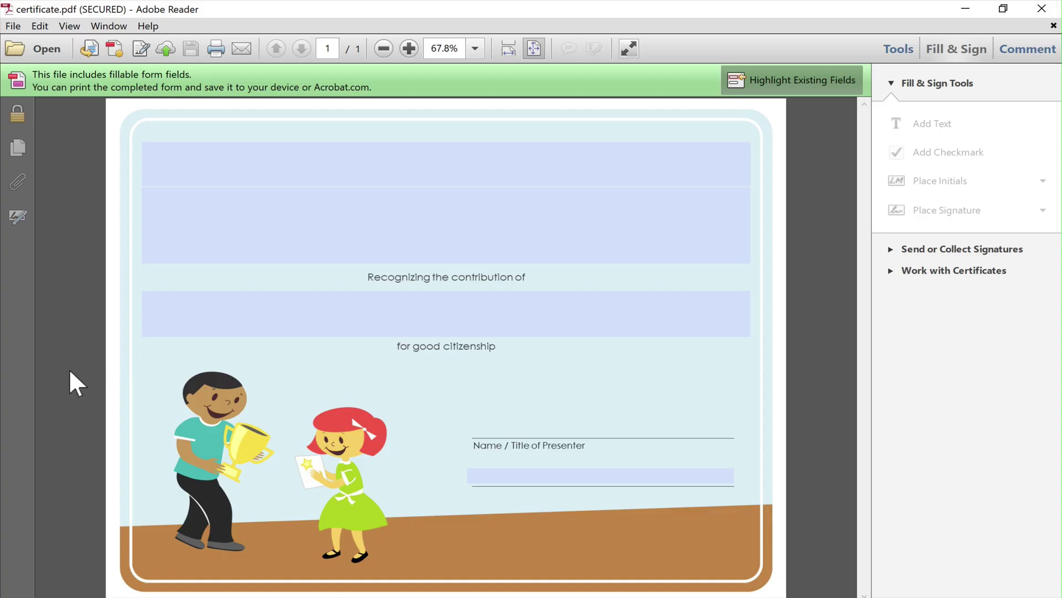
Type 'Certificate' in the title field and 'Hello' in the name field, then focus the school field.
click(481, 240)
text(Ce)
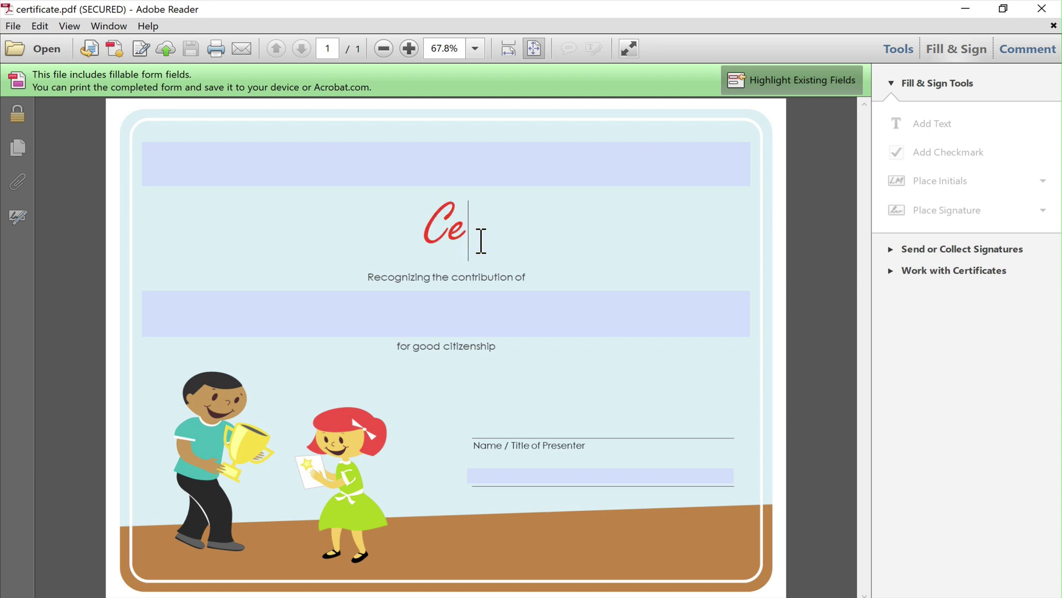
text(rtificate)
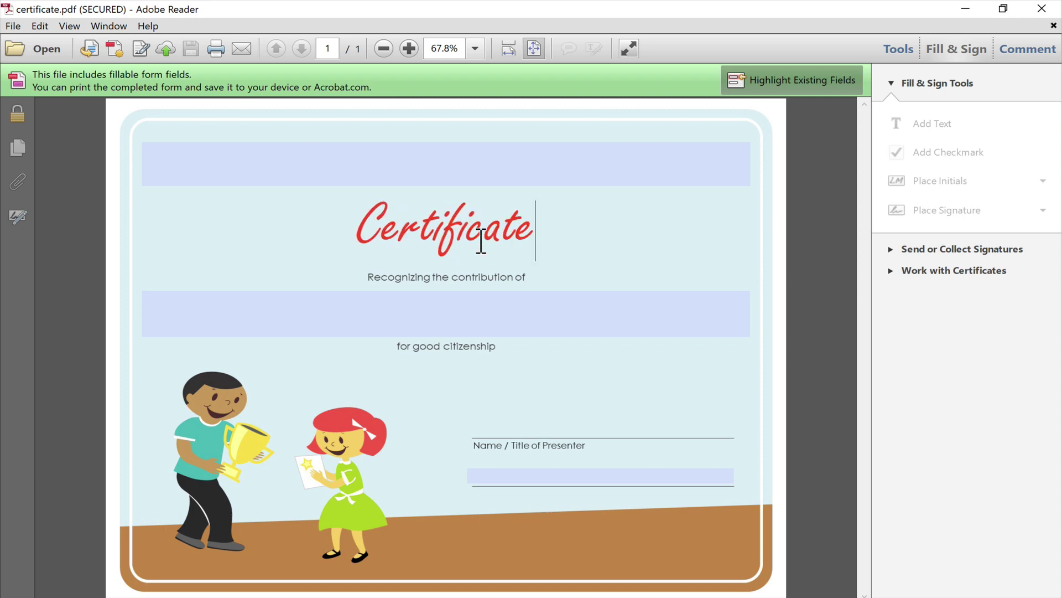
click(493, 319)
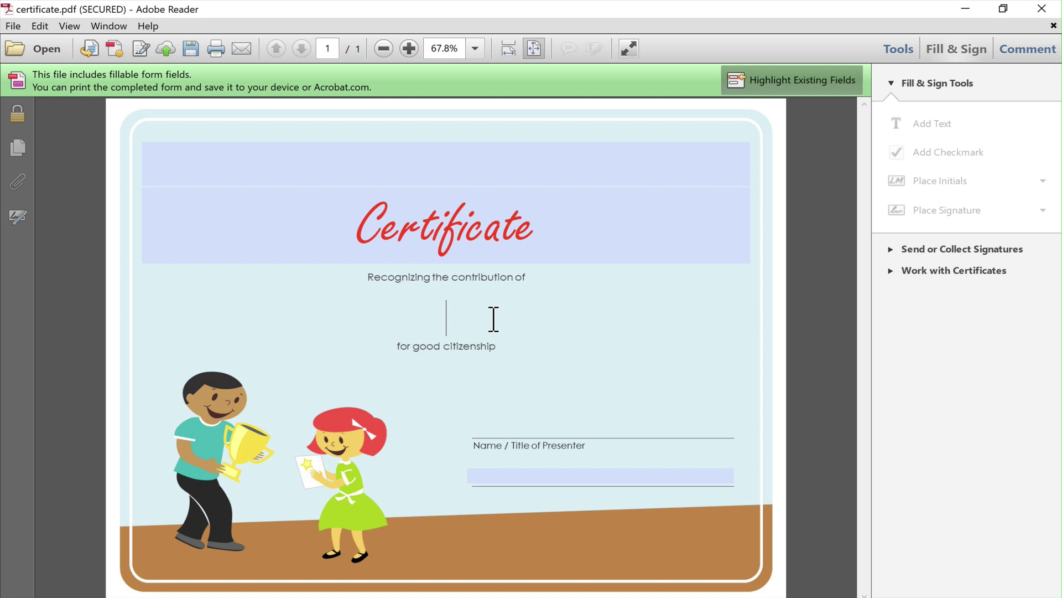
text(Hello)
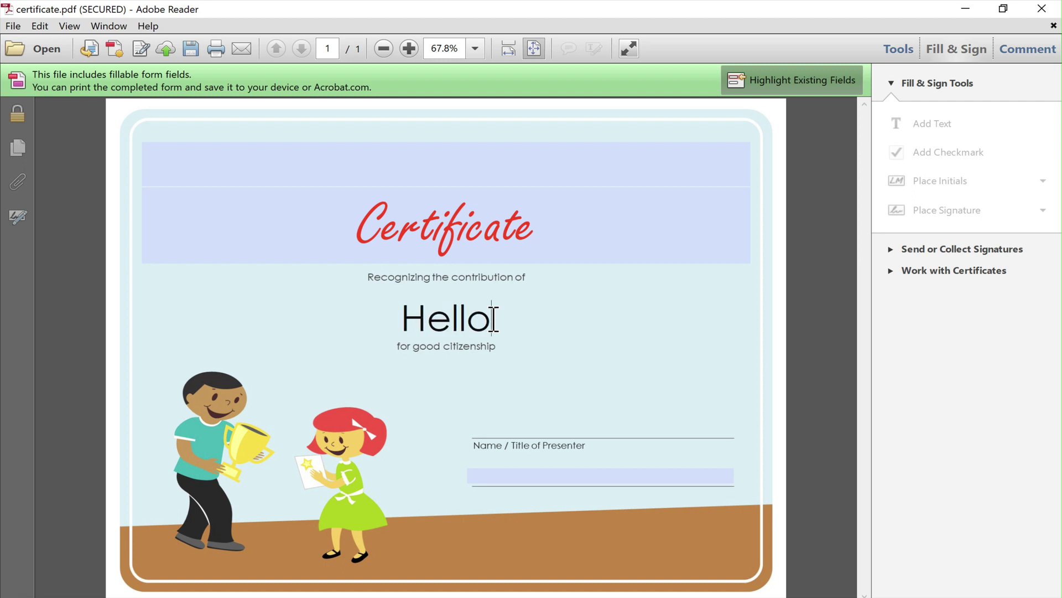
click(526, 220)
click(520, 180)
Type 'name' in the school field, then select the school, title, student and date boxes on the slide.
text(name)
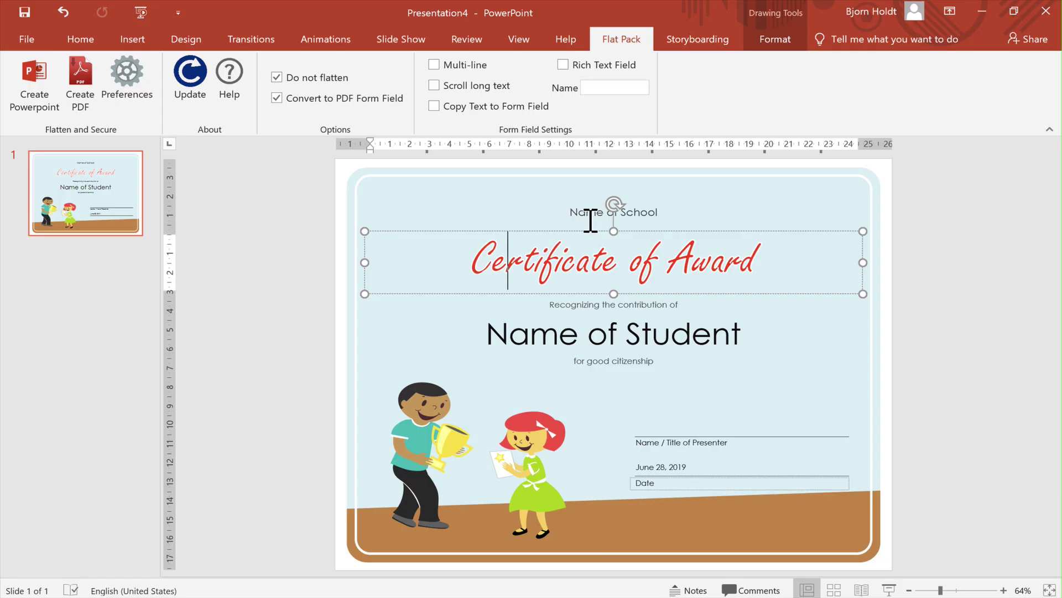
shift+click(590, 220)
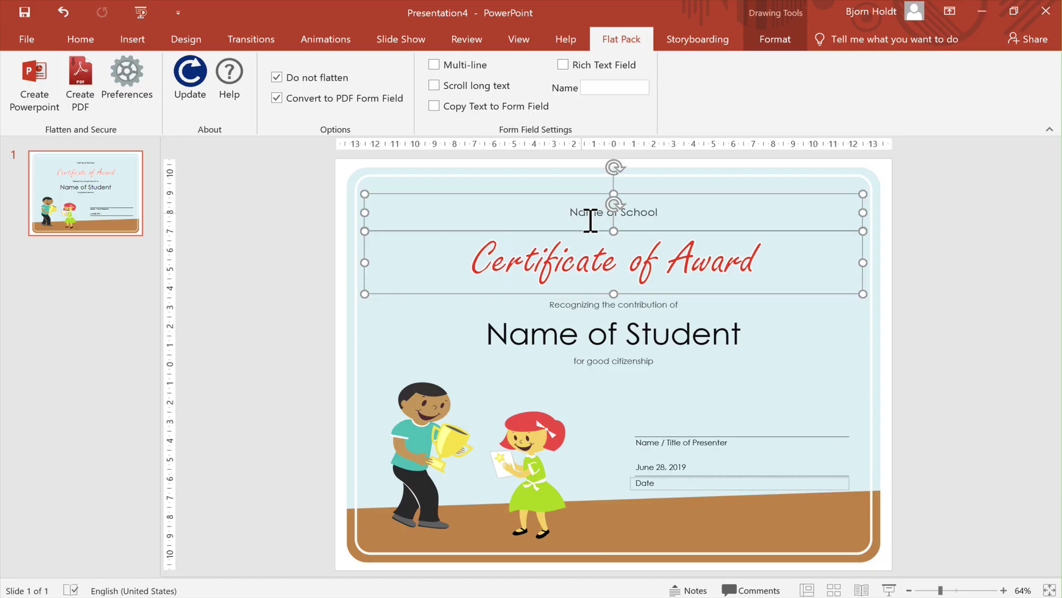
shift+click(608, 348)
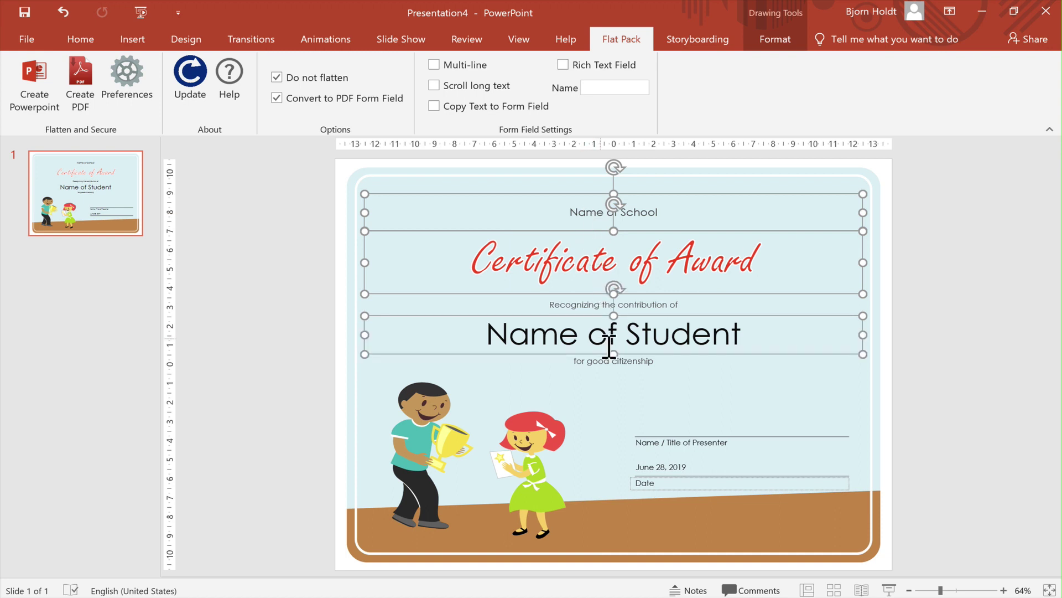
shift+click(651, 470)
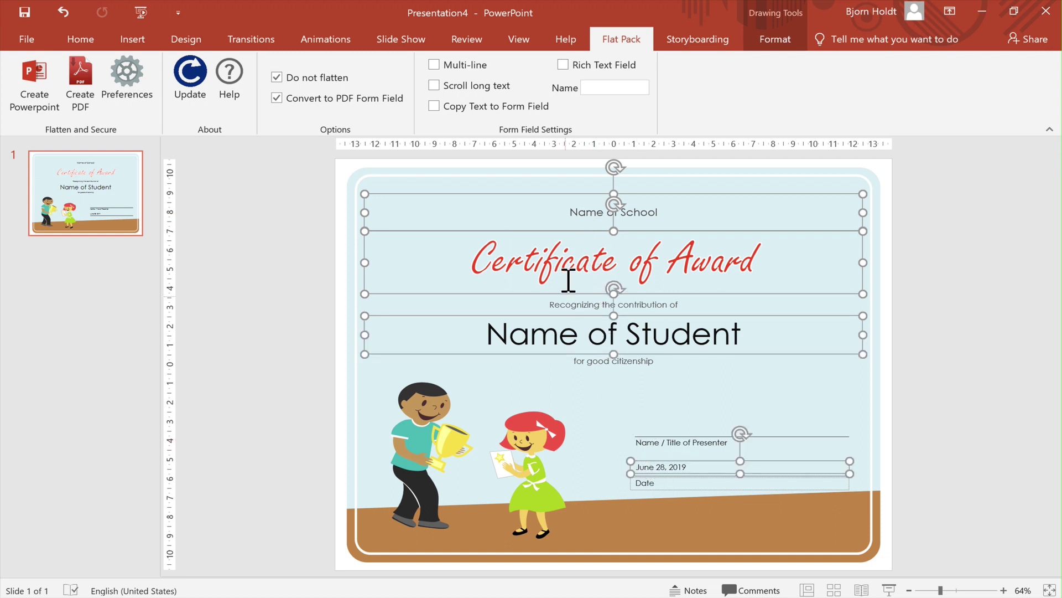
Turn on Copy Text to Form Field for those boxes and export the slide as again.pdf.
click(500, 108)
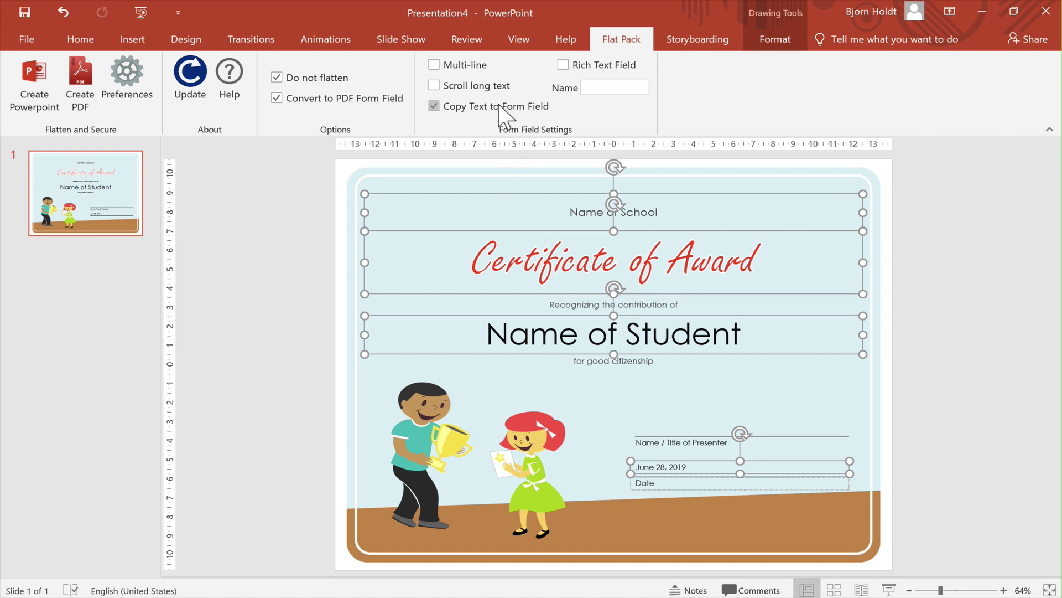
click(324, 221)
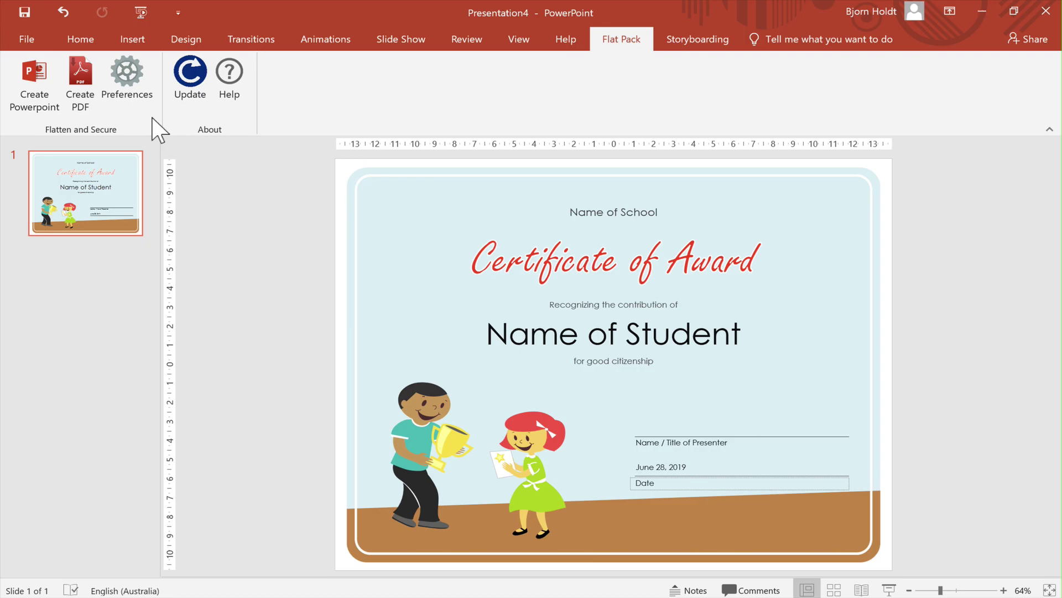
click(78, 90)
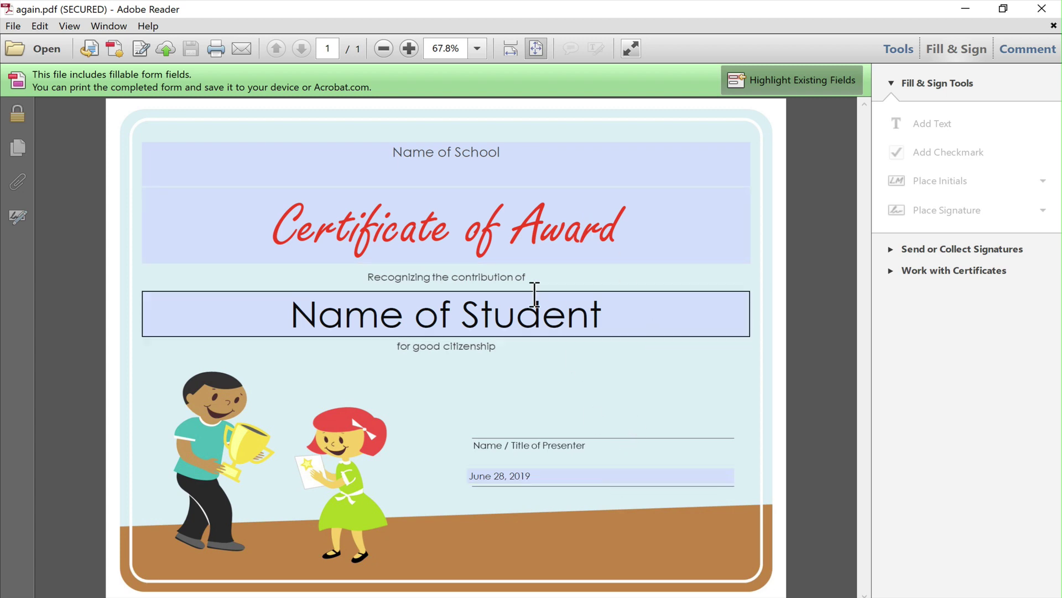
Type 'asdfjaskdfja' into the Name of School field and close the PDF.
click(512, 185)
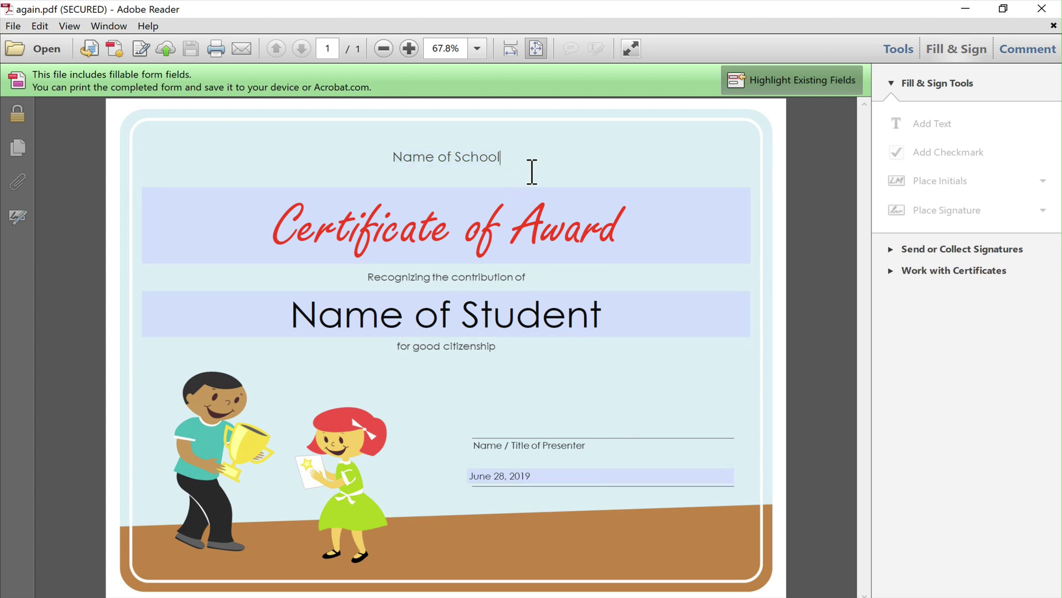
text(asdfjaskdfja)
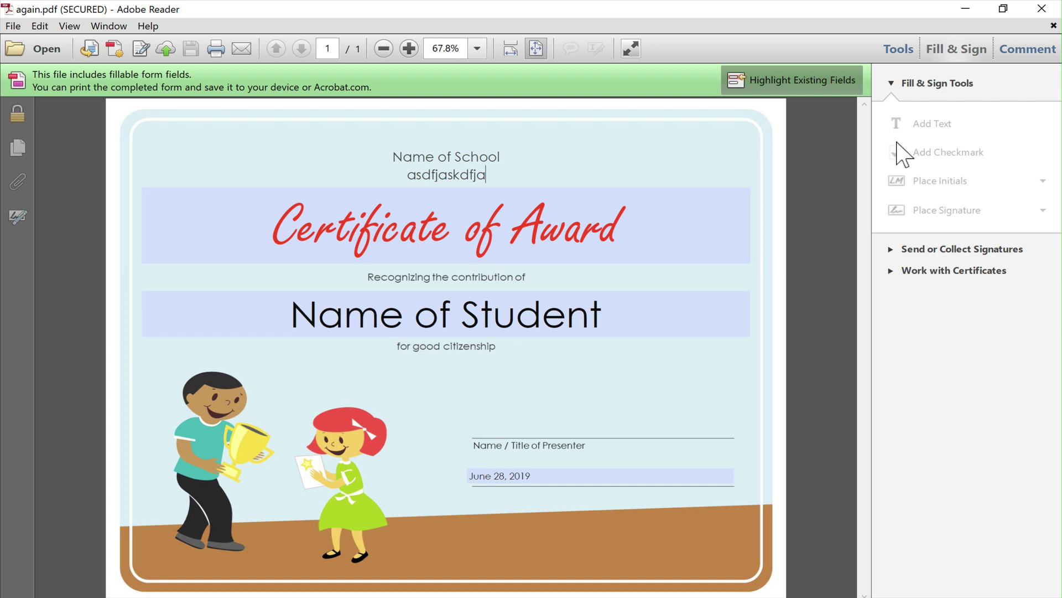
click(1039, 8)
Make the school box multi-line with Scroll long text and export it as scroll.pdf.
click(657, 220)
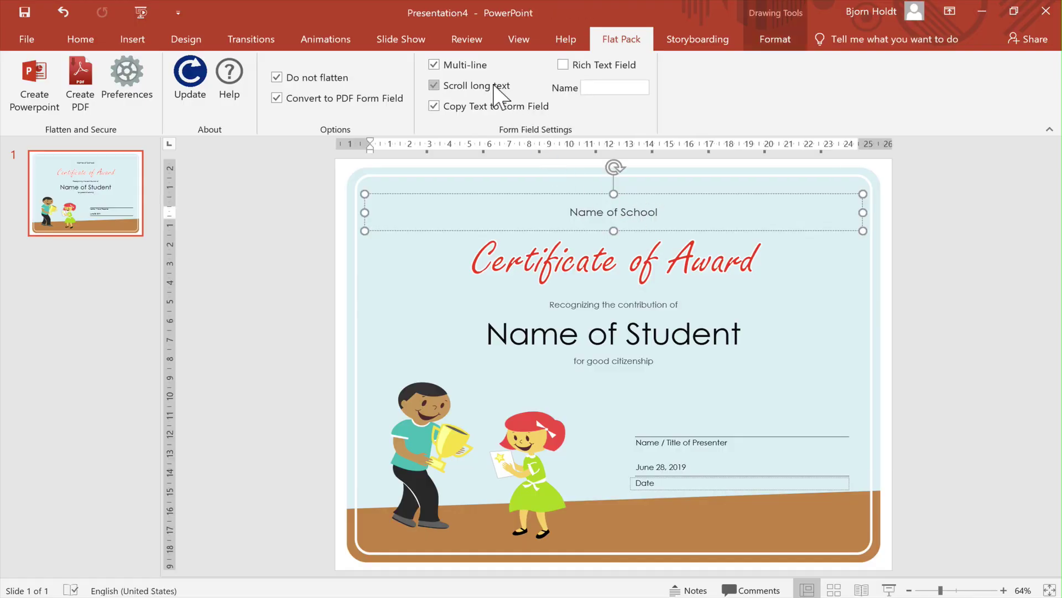
click(95, 108)
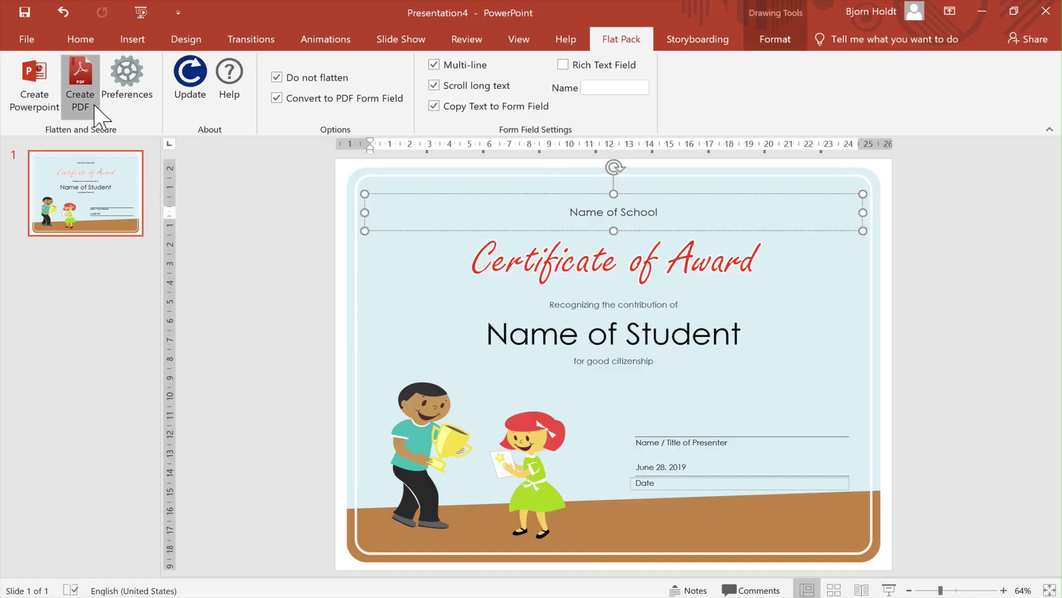
click(458, 180)
Add three 'Another Line' lines below Name of School in the school field.
click(533, 167)
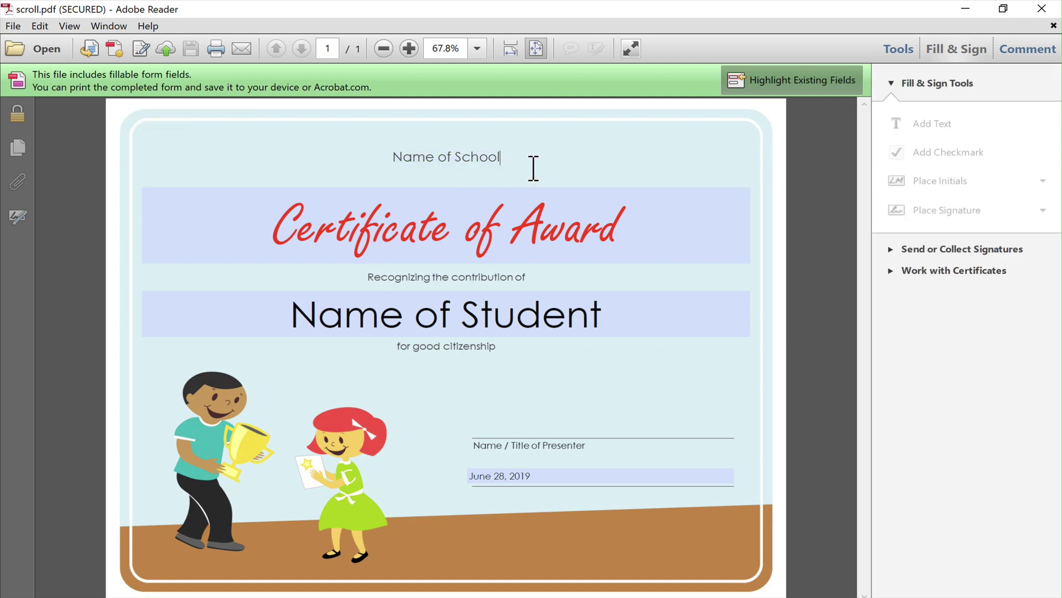
key(Return)
text(Another Line)
key(Return)
text(Another Line)
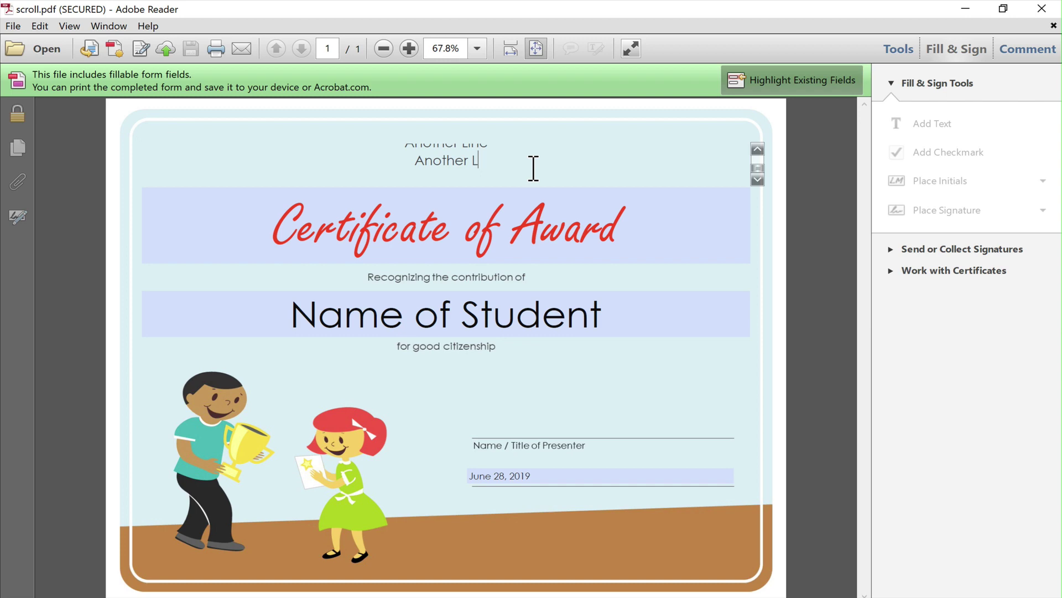
key(Return)
text(Another Line)
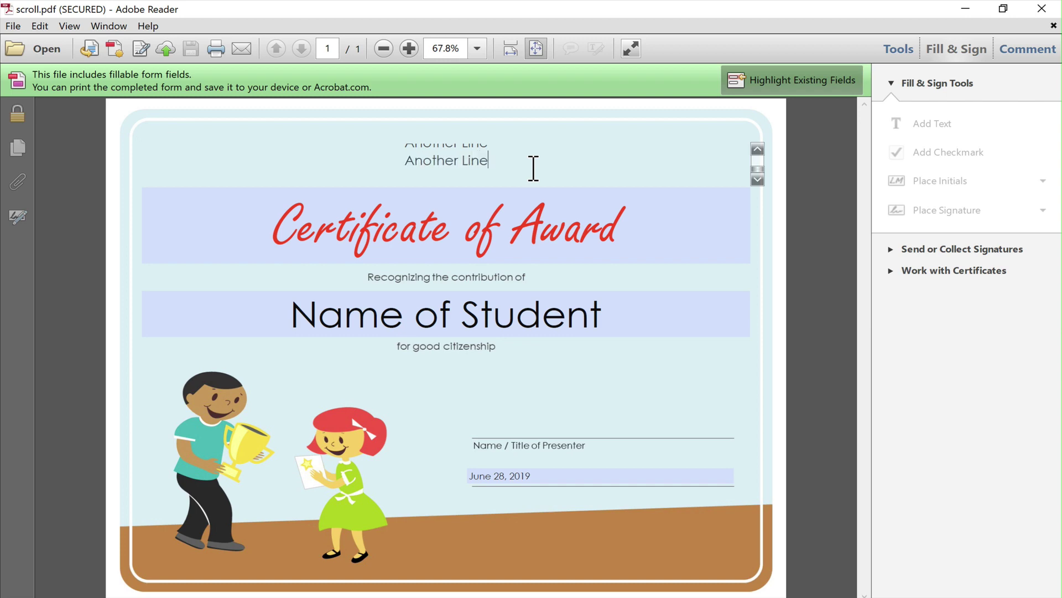
Scroll the school field up to its first line and back down, then close scroll.pdf without saving.
click(758, 150)
click(759, 151)
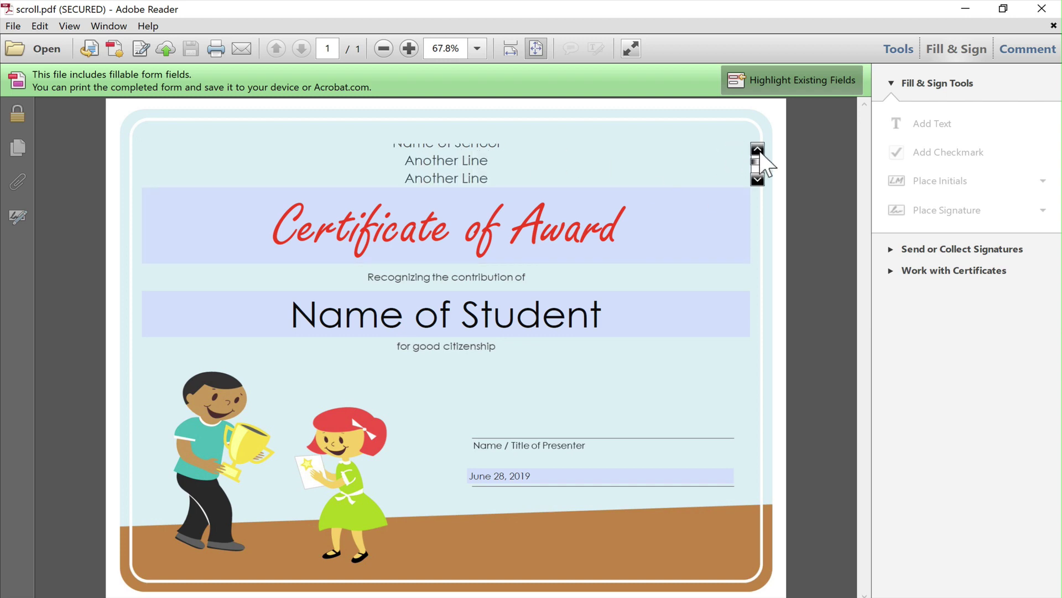
click(758, 151)
click(758, 181)
click(758, 180)
click(770, 223)
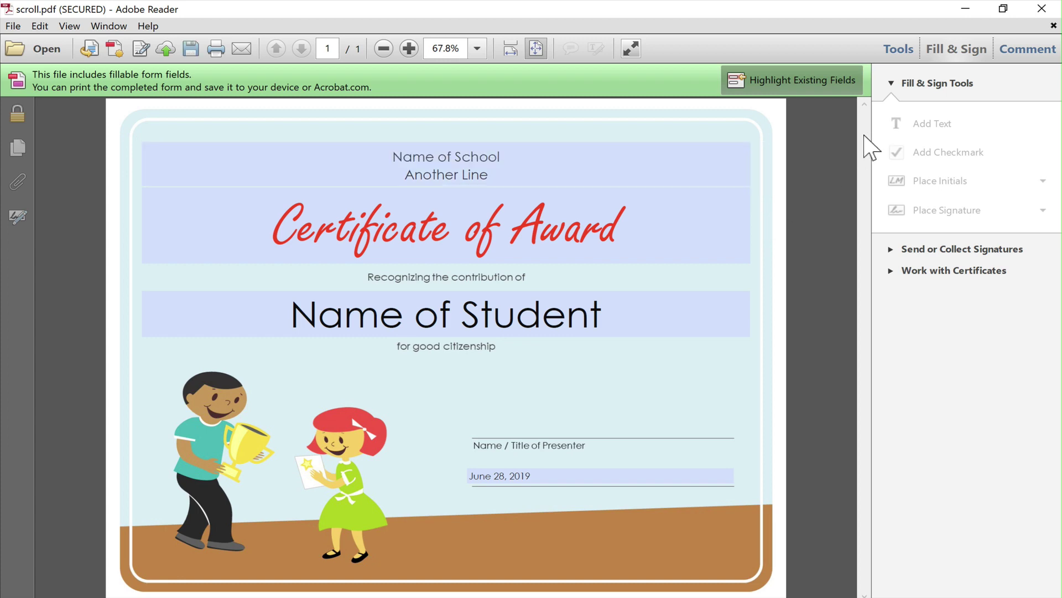
click(1042, 8)
click(691, 336)
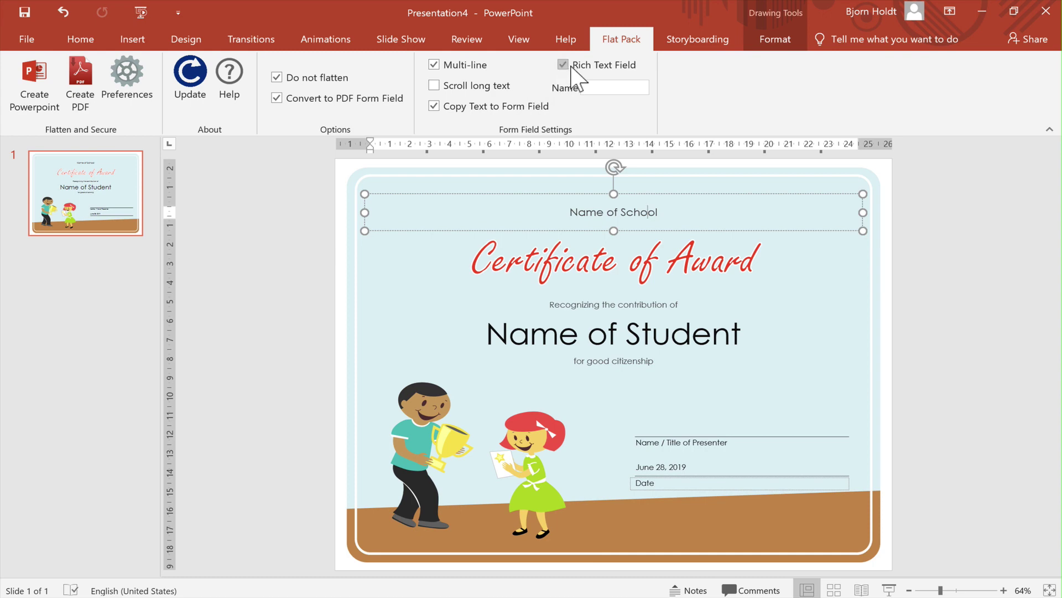
Export the school box with Rich Text Field instead of scrolling, opening rich.pdf.
click(79, 99)
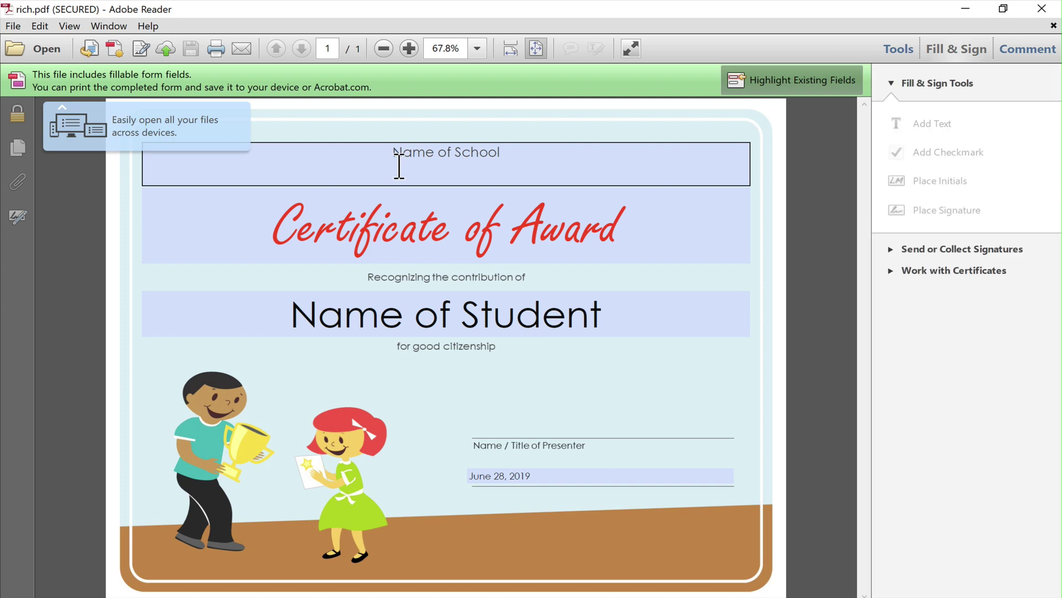
Show Reader's Properties Bar and select the word Name in the school field.
click(69, 27)
mouse_move(136, 186)
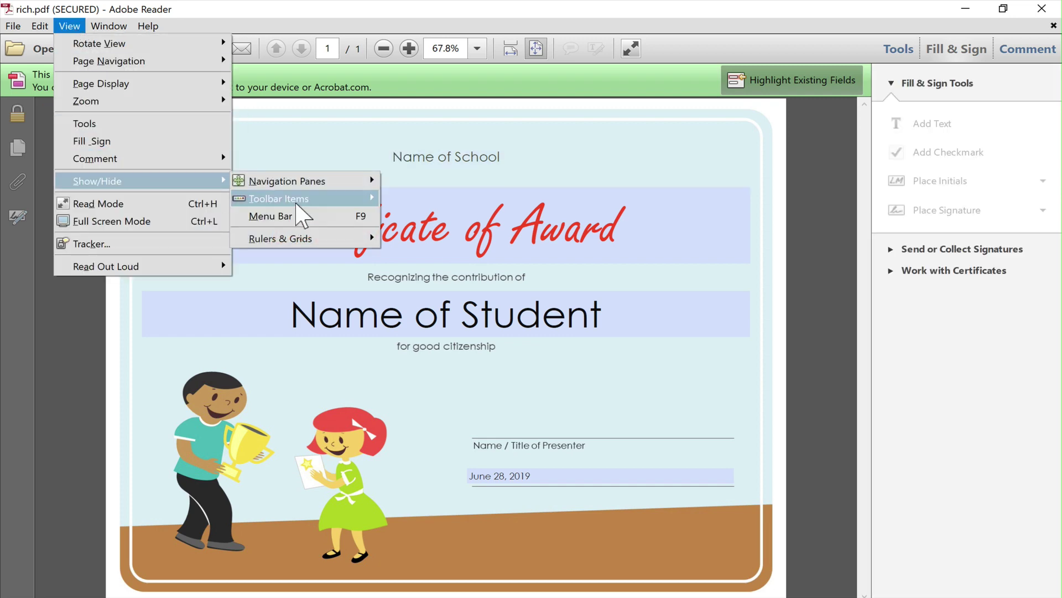
mouse_move(298, 203)
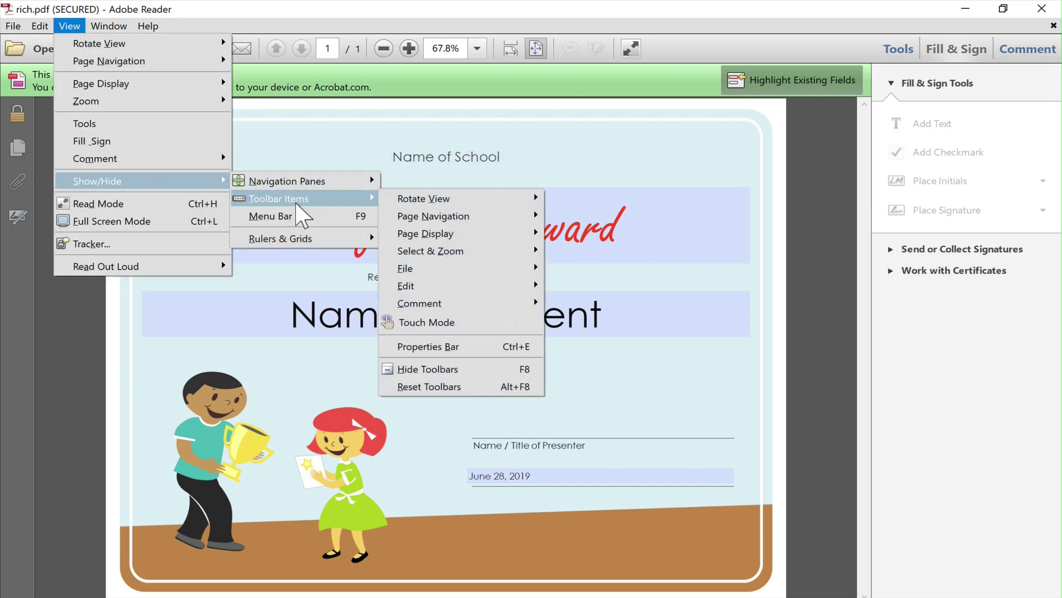
click(537, 349)
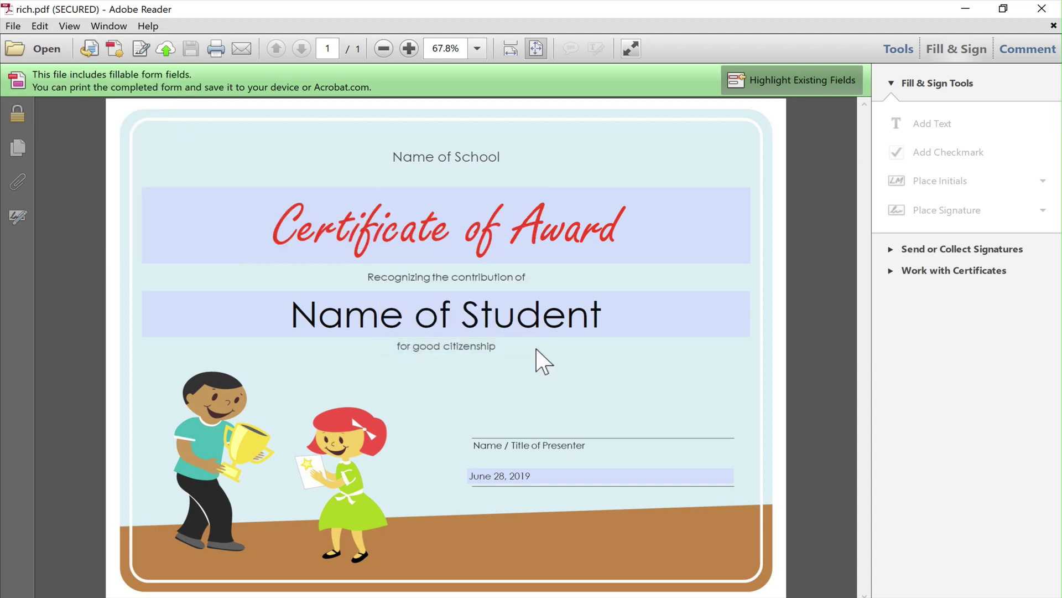
drag(392, 161, 425, 169)
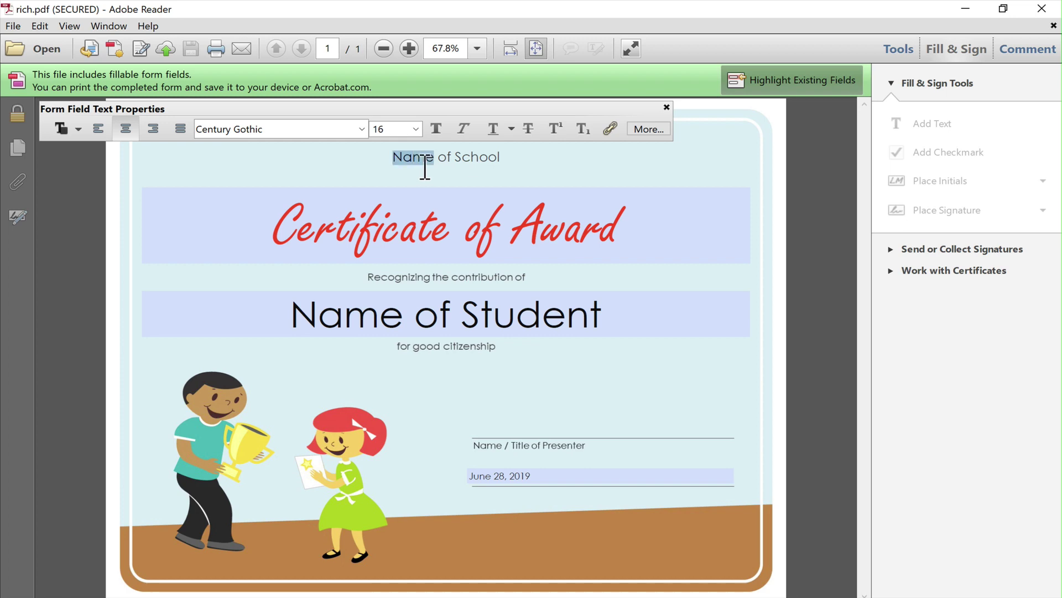
Underline Name, set School to size 10, and apply Courier Std to Name.
click(512, 129)
click(526, 169)
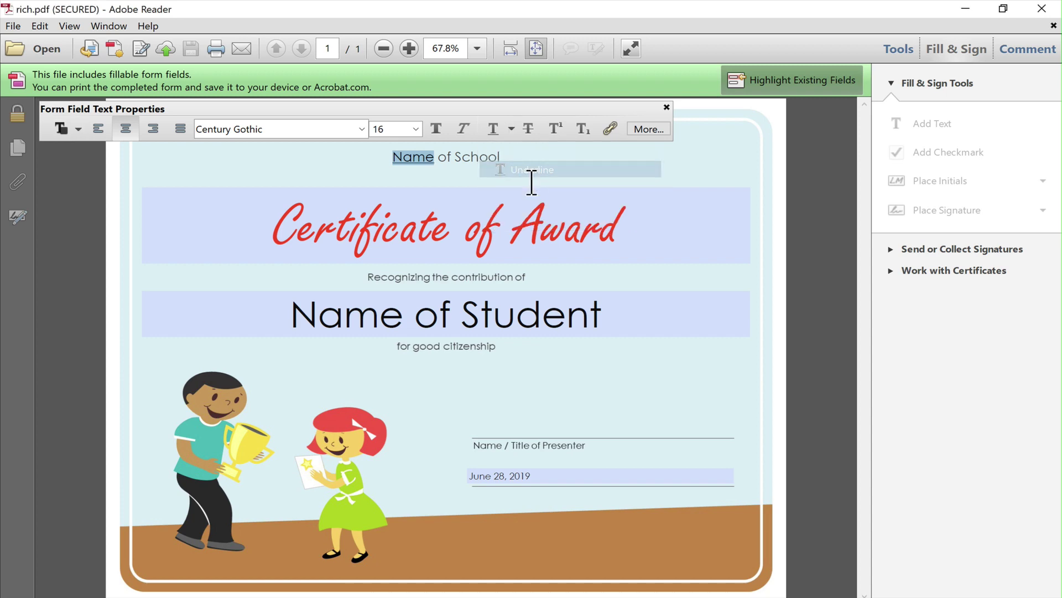
double_click(490, 166)
click(415, 129)
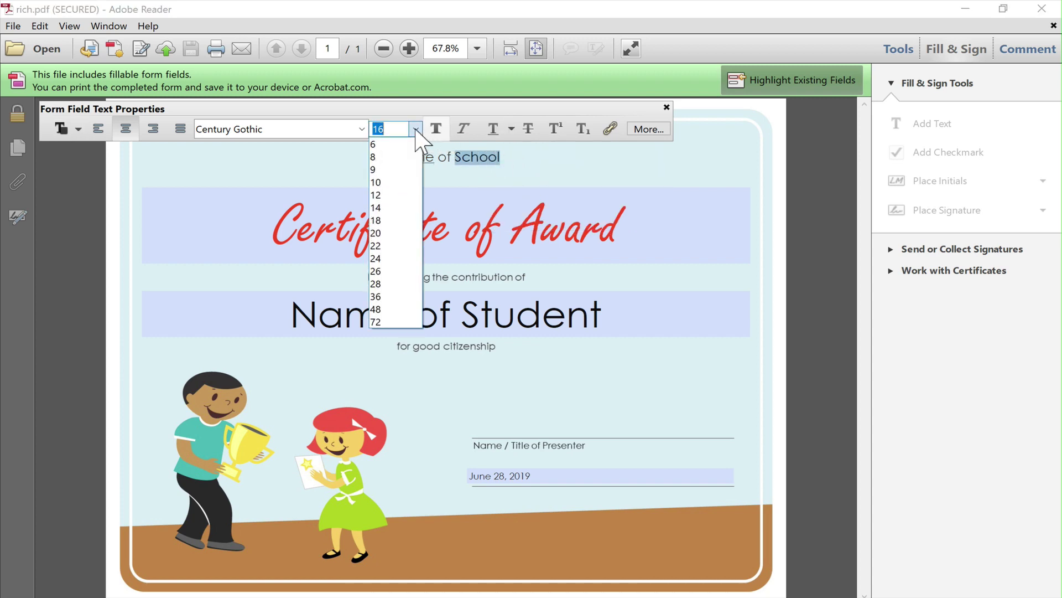
click(404, 187)
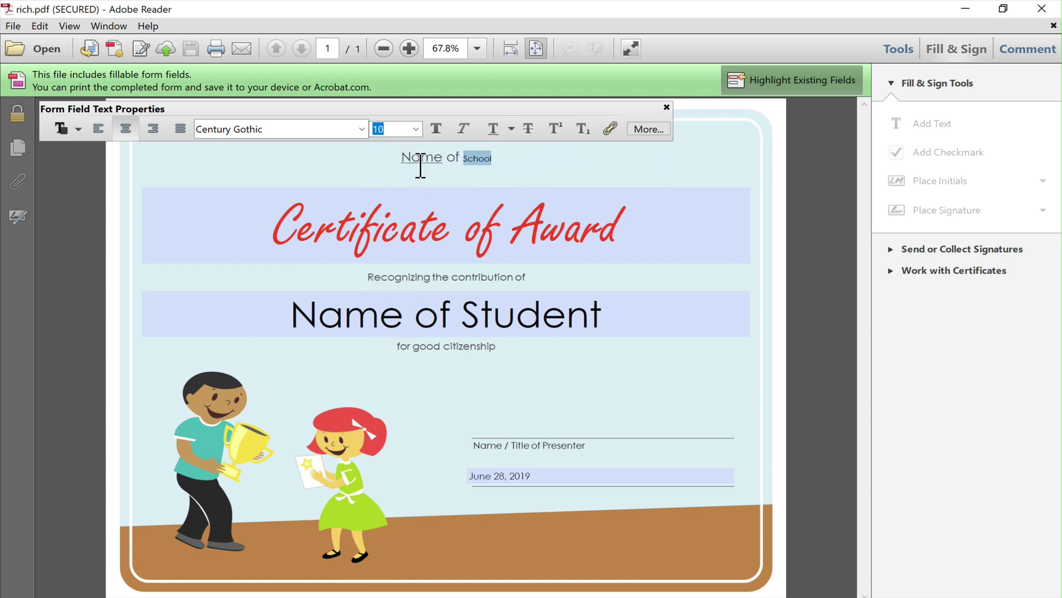
double_click(412, 158)
click(361, 130)
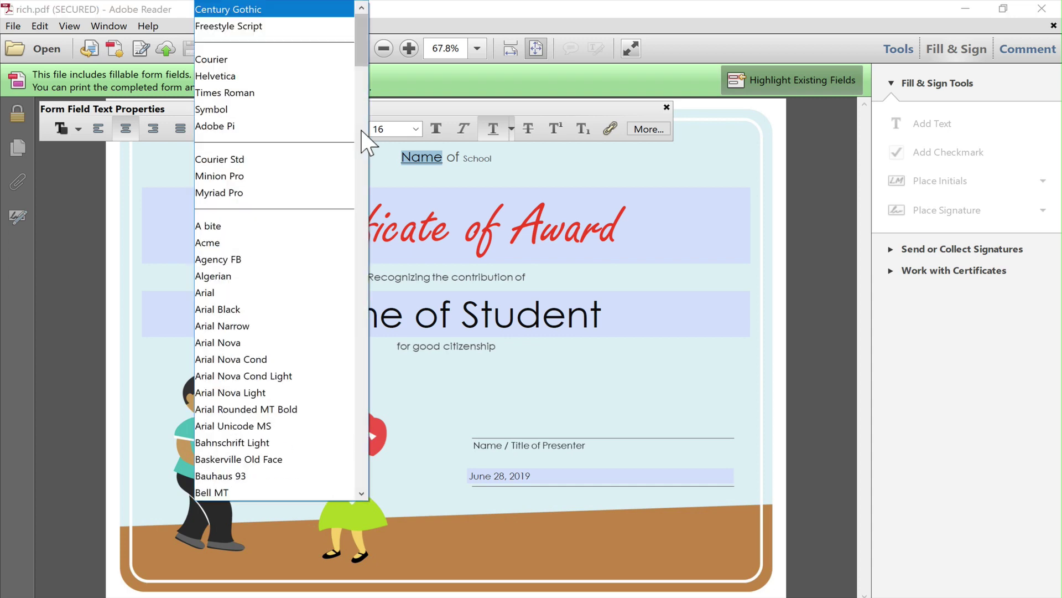
click(332, 160)
click(506, 168)
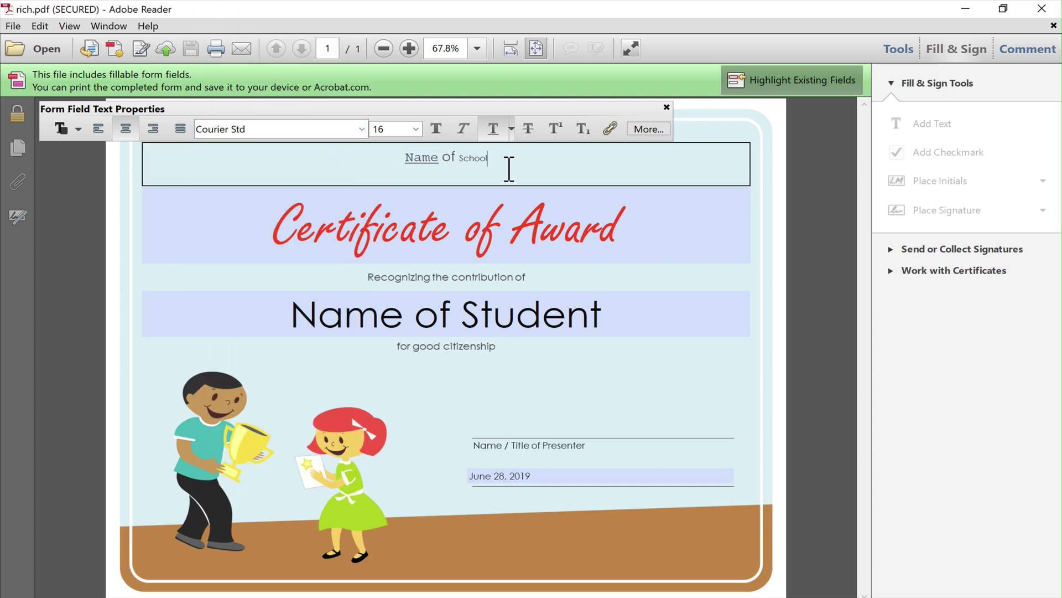
Make School struck through, bold and orange-red, then select the certificate title text.
double_click(476, 166)
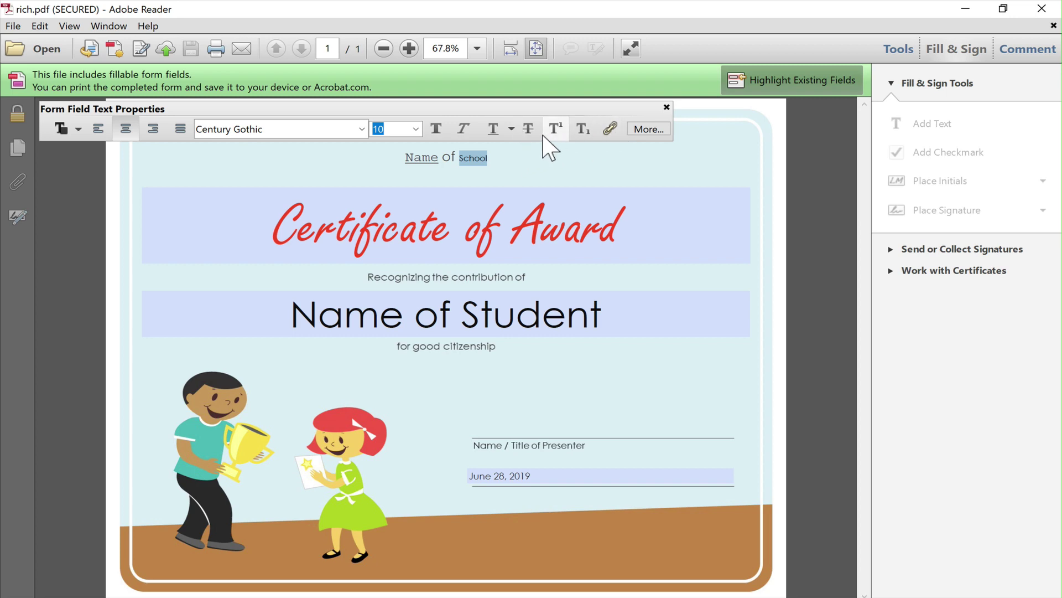
click(525, 133)
click(641, 133)
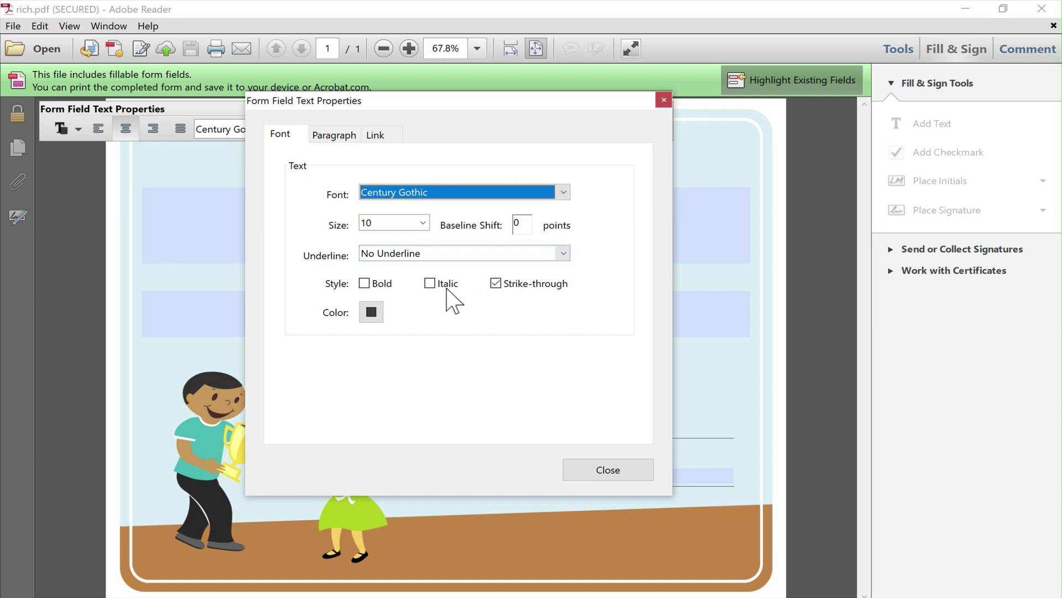
click(380, 286)
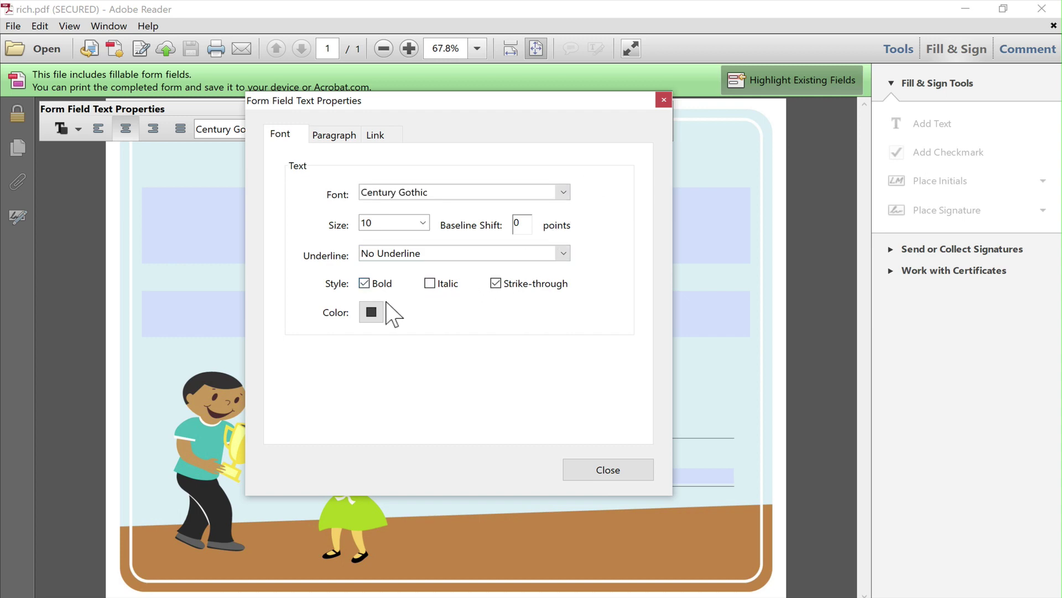
click(372, 312)
click(378, 353)
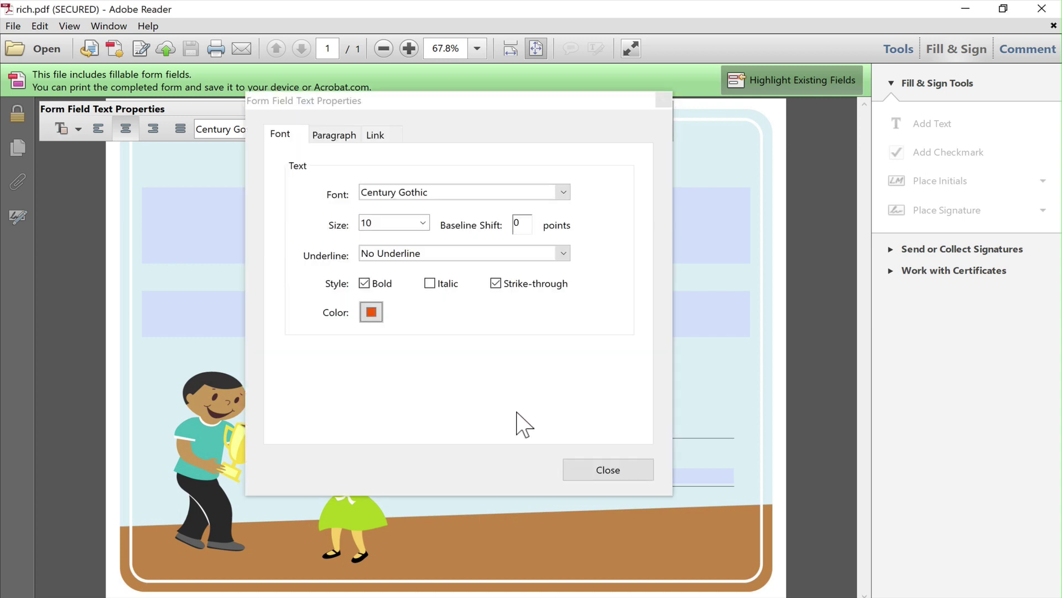
click(608, 469)
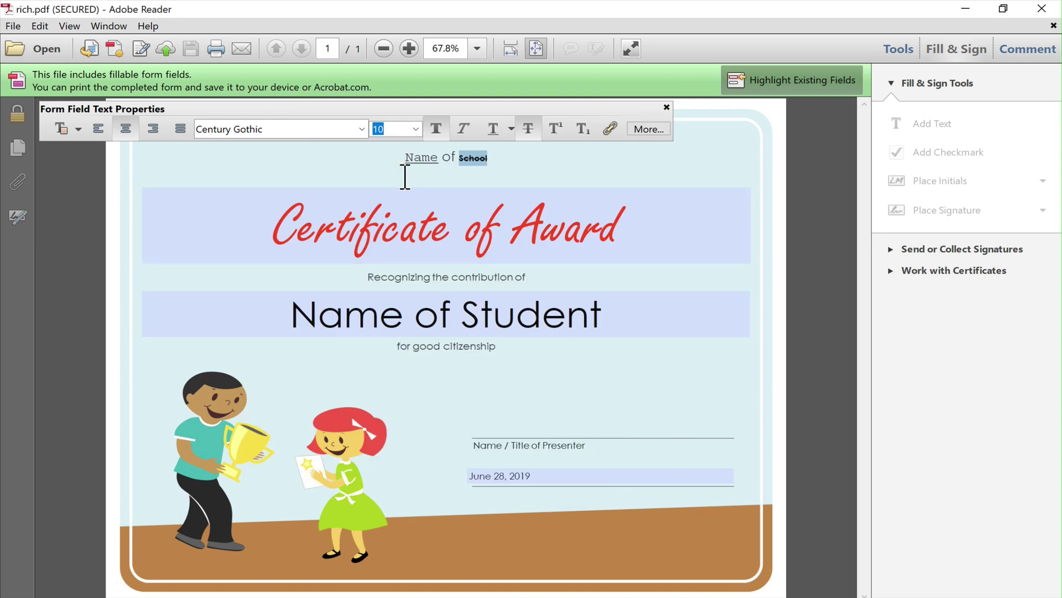
click(543, 173)
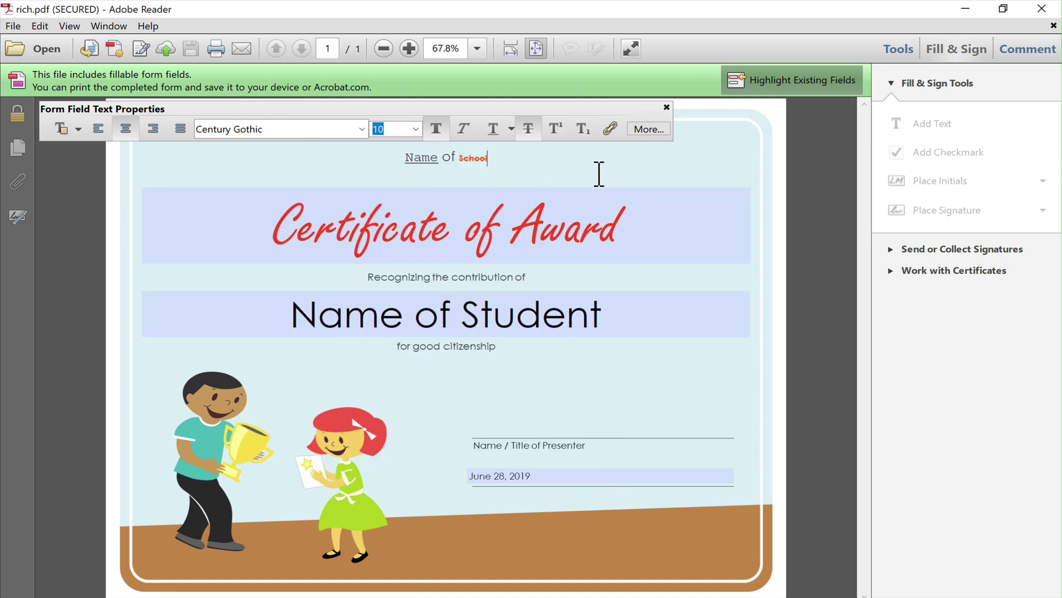
click(640, 237)
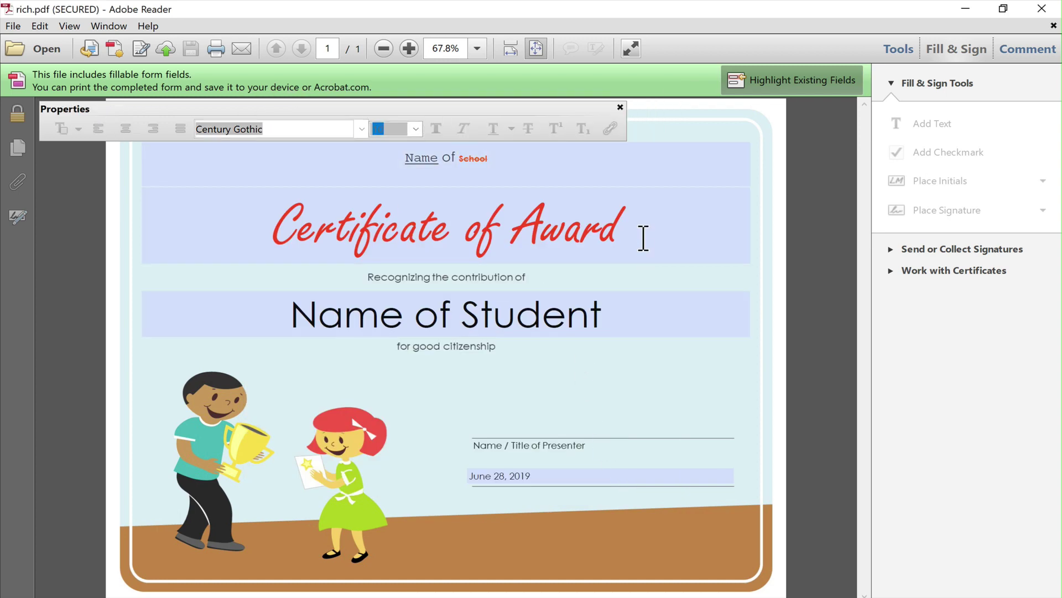
click(583, 244)
drag(321, 238, 649, 264)
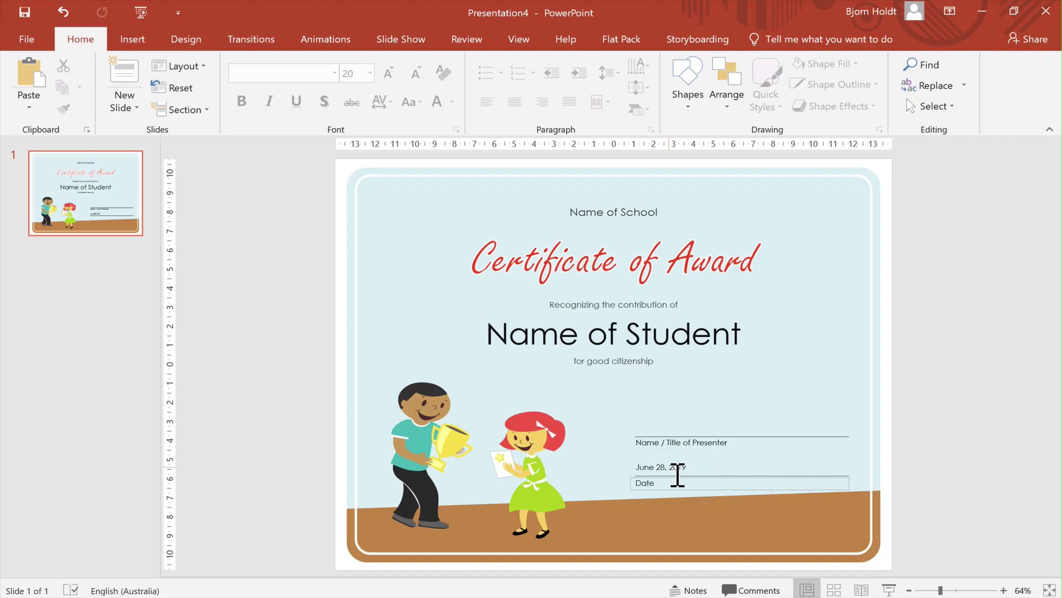
Duplicate the date box and place the copy above the presenter line.
triple_click(676, 474)
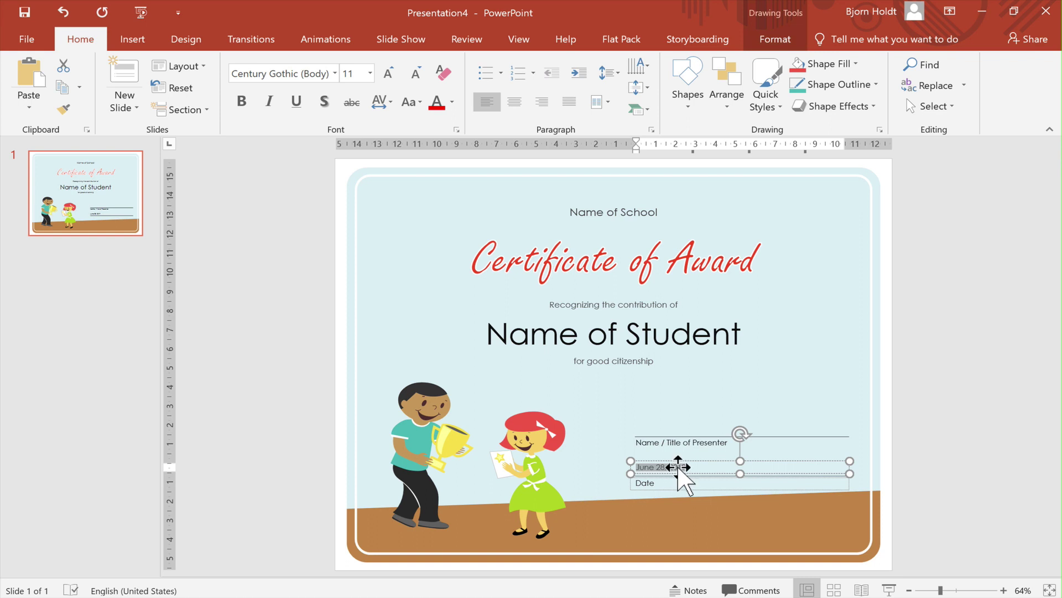
click(679, 472)
key(ctrl+v)
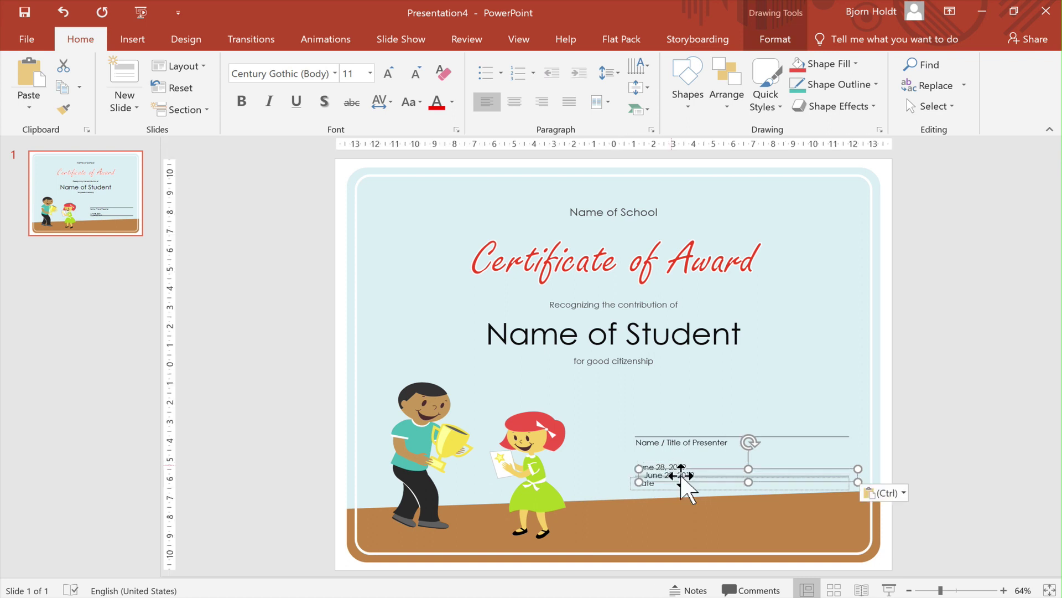
drag(681, 474, 672, 428)
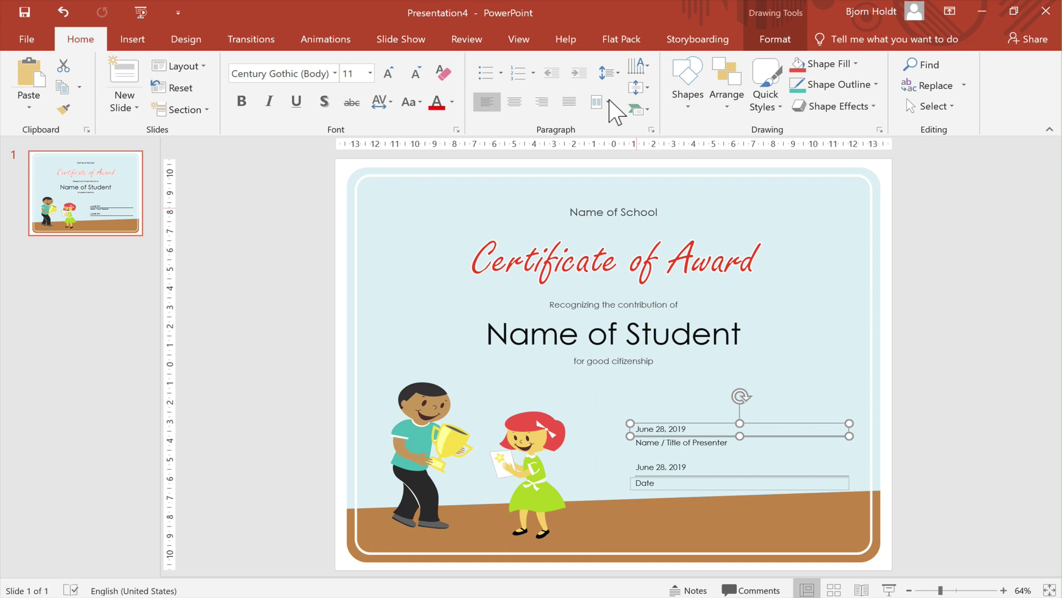
Give the copied box and the Name of Student box the field name nameofstudent, then export the PDF.
click(602, 43)
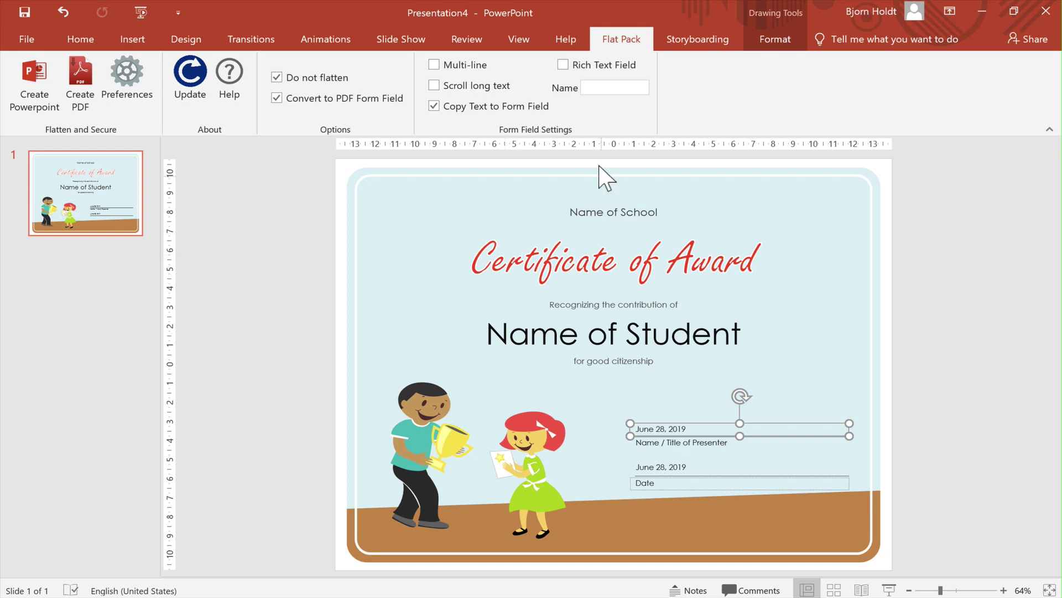
click(615, 91)
text(nameofstudent)
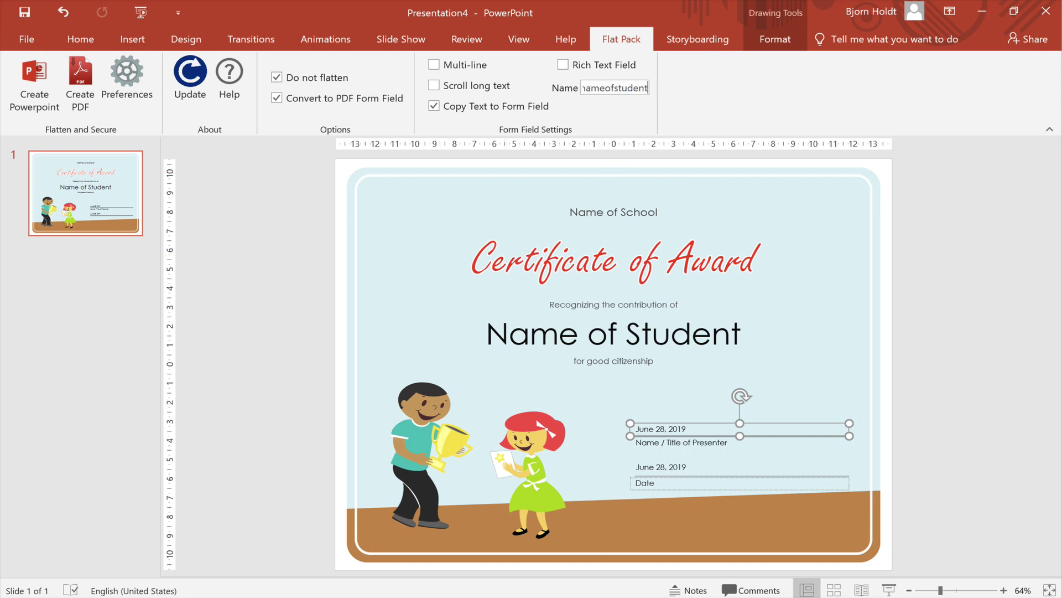
click(598, 332)
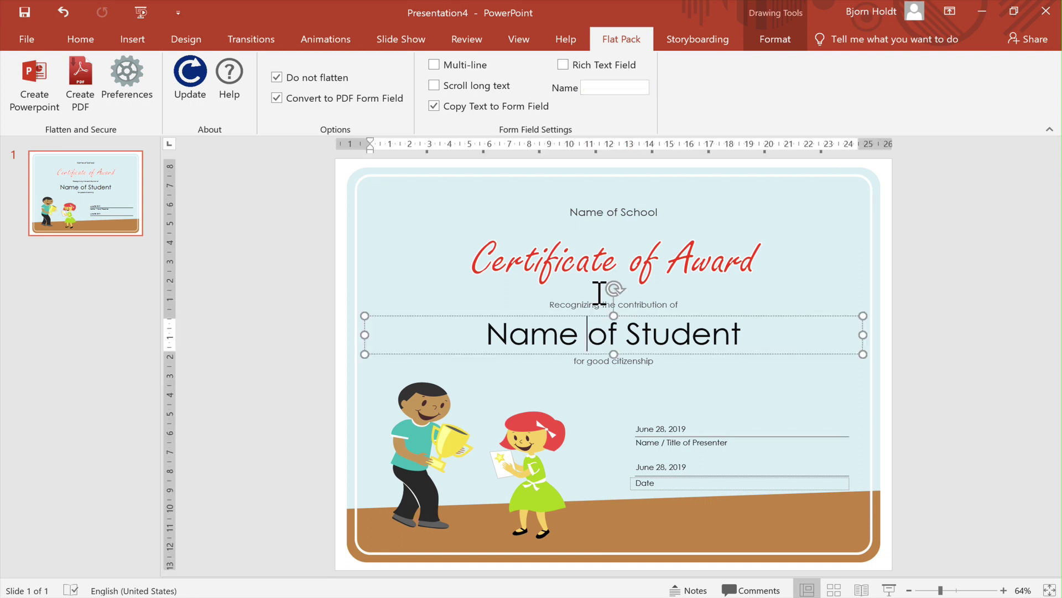
click(605, 88)
text(nameofstudent)
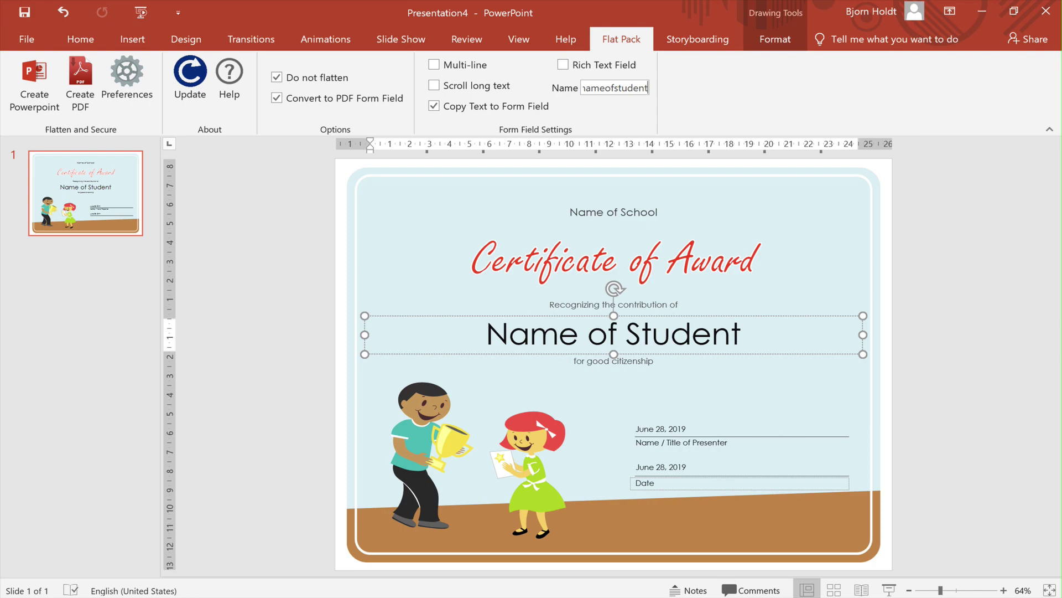
click(93, 105)
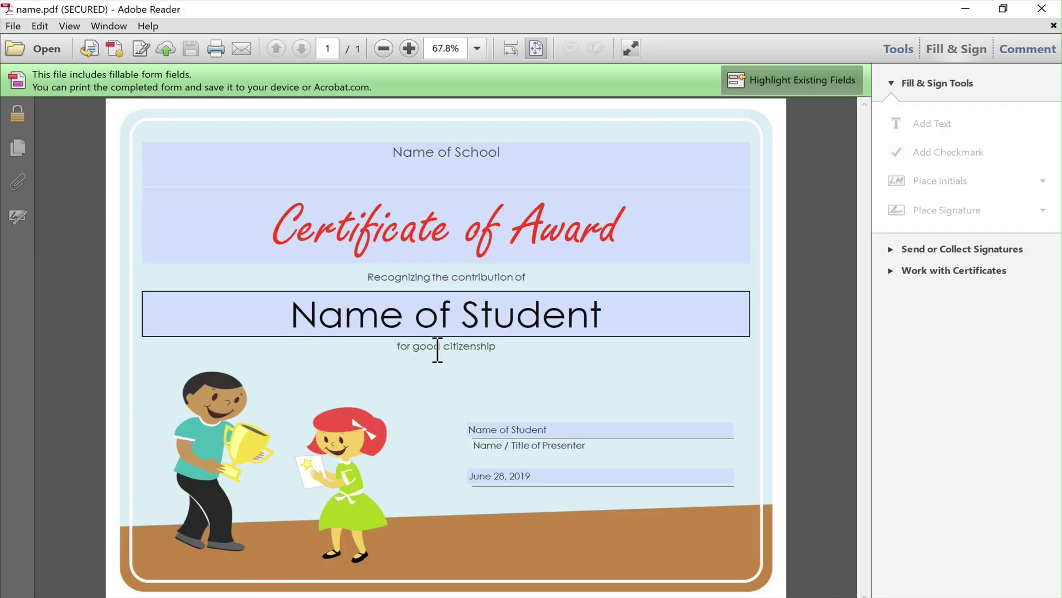
Replace the Name of Student field text with a student's name so the presenter-line field matches.
drag(605, 328, 296, 332)
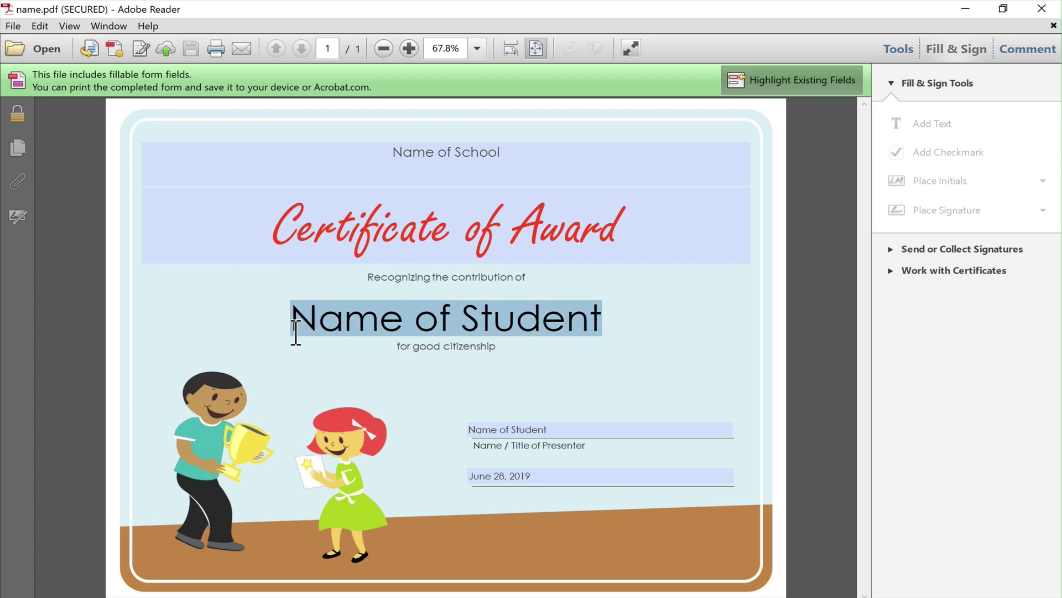
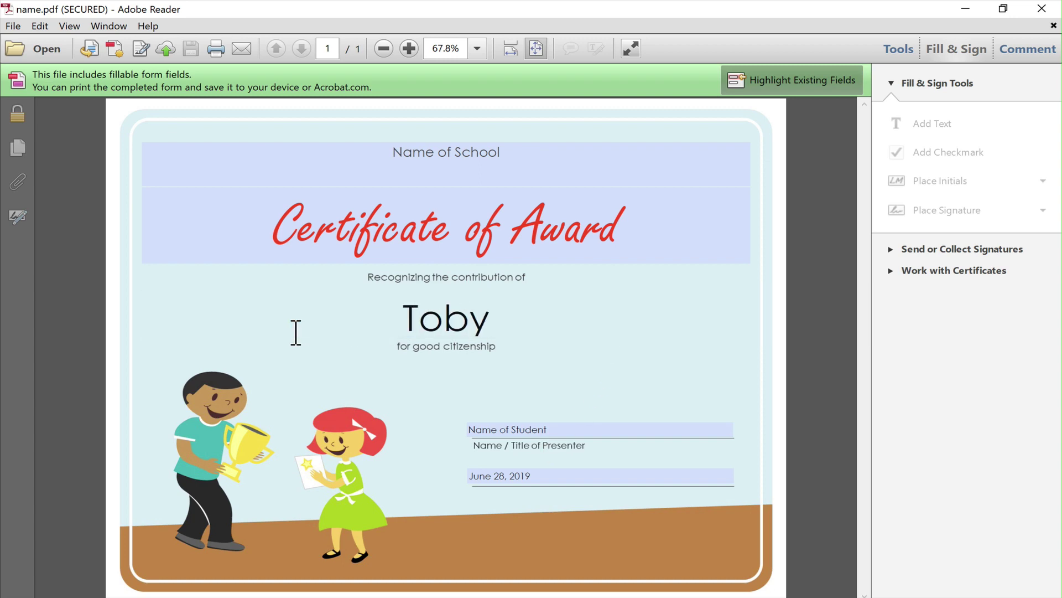
click(331, 416)
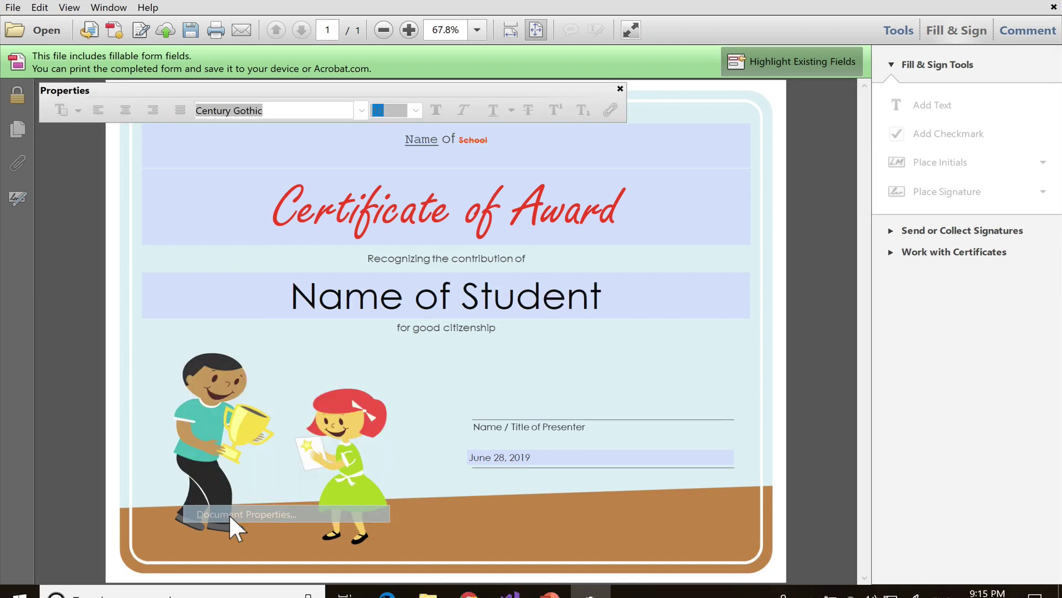
Show rich.pdf's Document Properties Fonts list, including embedded CourierStd.
key(ctrl+d)
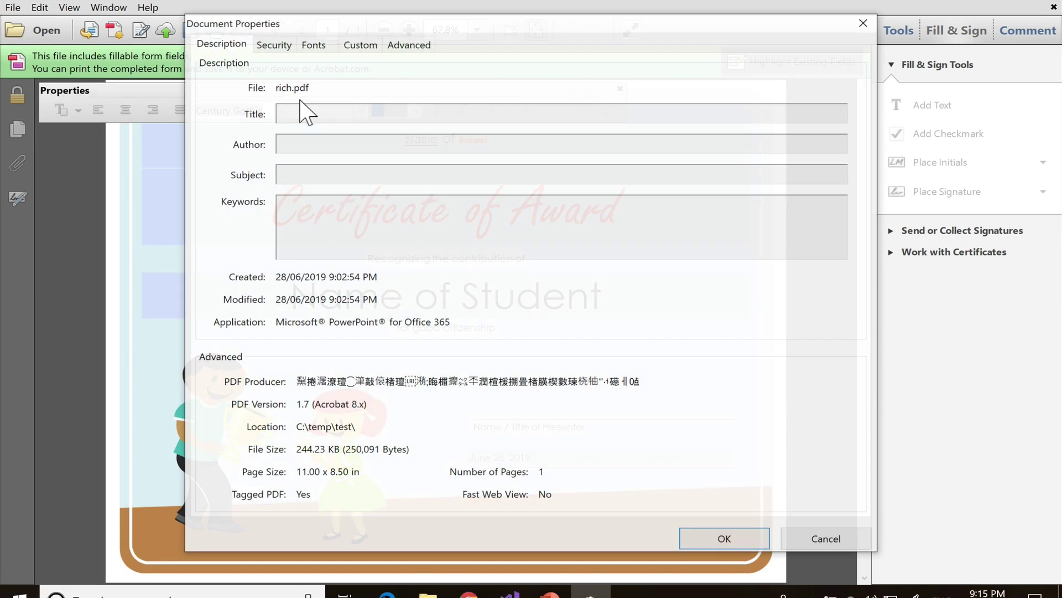
click(320, 48)
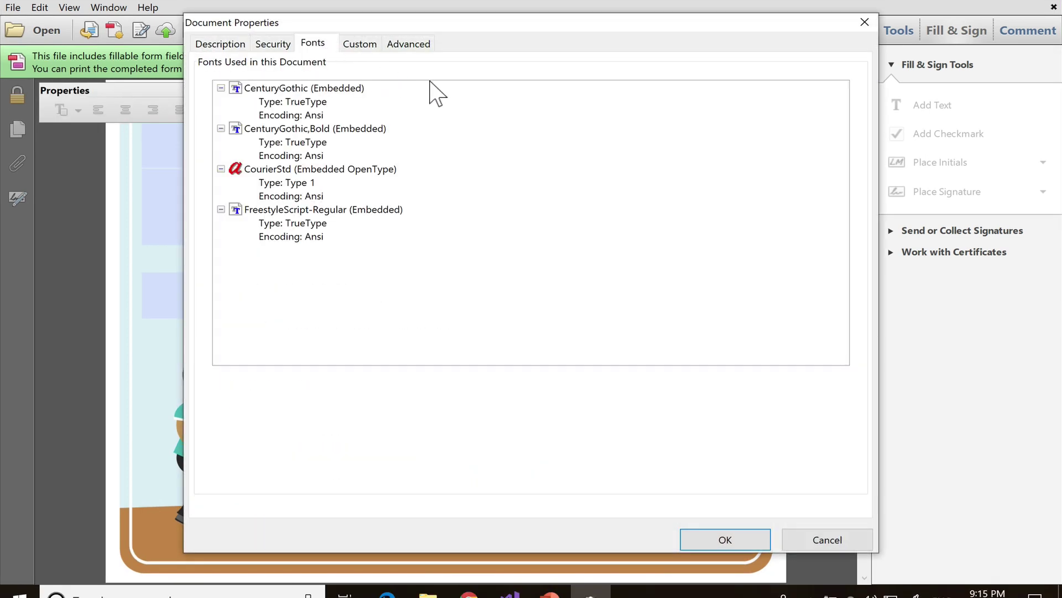